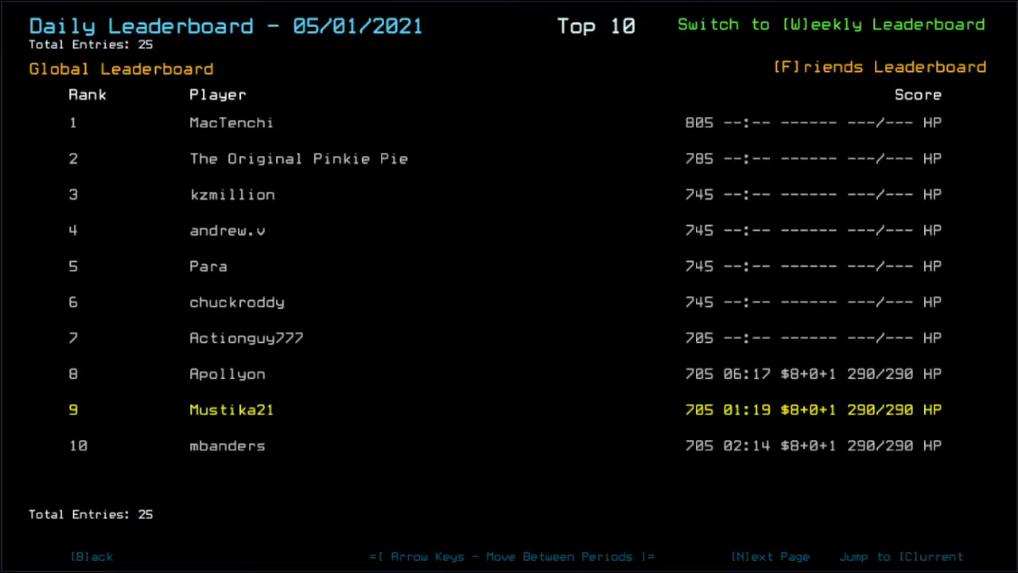
# Step: Check the friends' daily leaderboard, then leave the leaderboards to load the daily challenge
pyautogui.press('f')
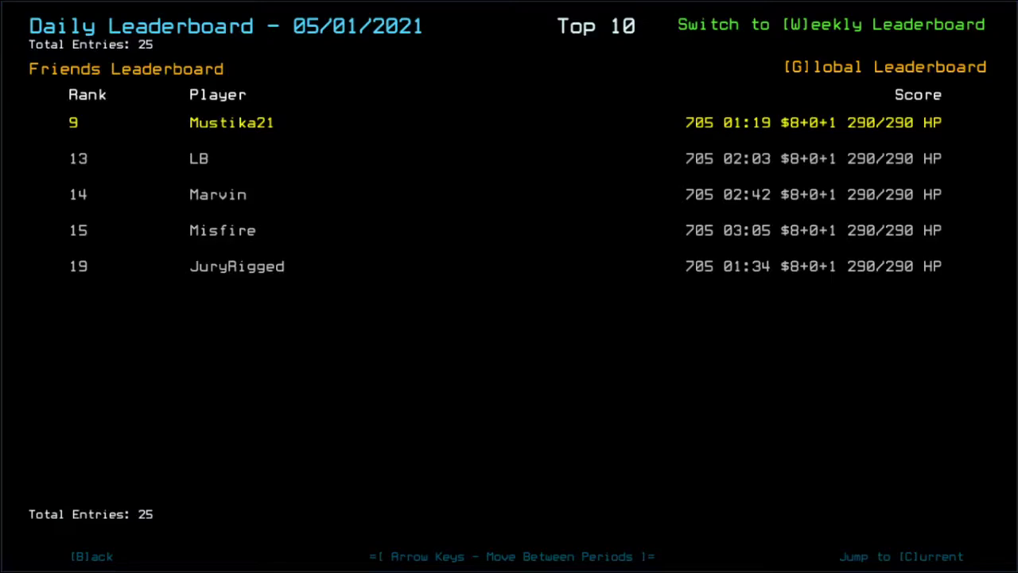
pyautogui.press('b')
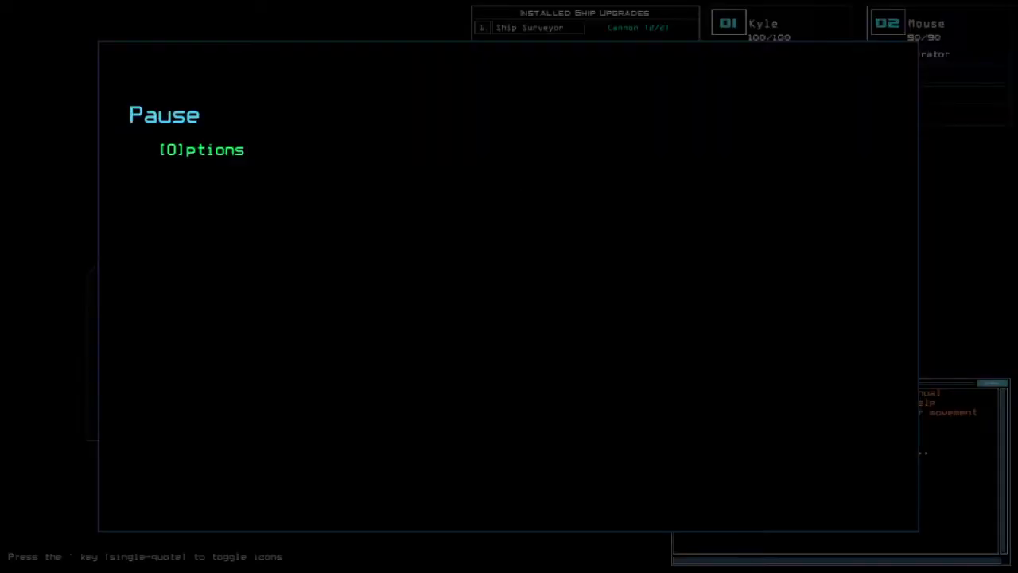
# Step: In Graphical options, set far view to Simple and quality and clutter to Medium, then resume
pyautogui.press('o')
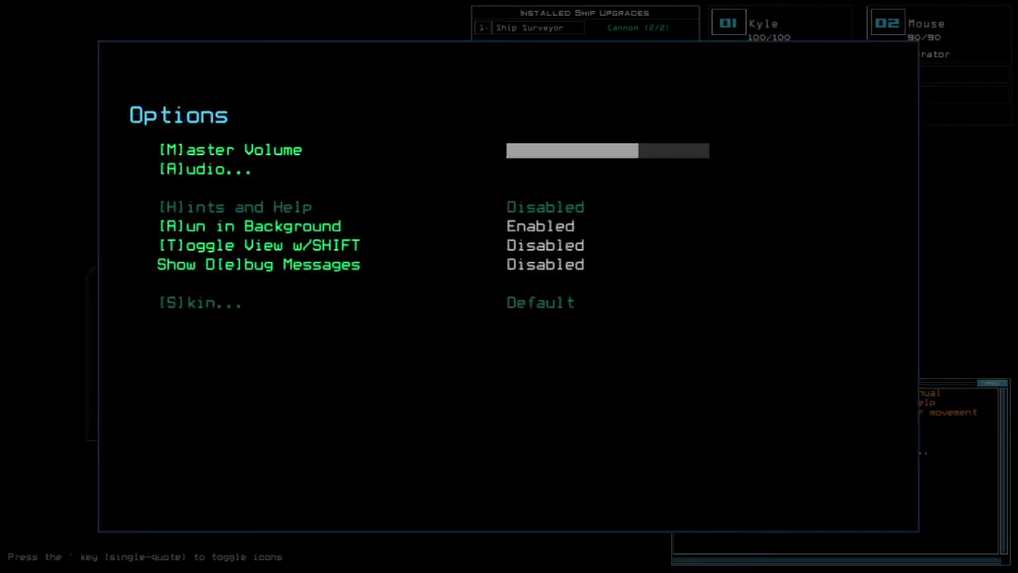
pyautogui.press('g')
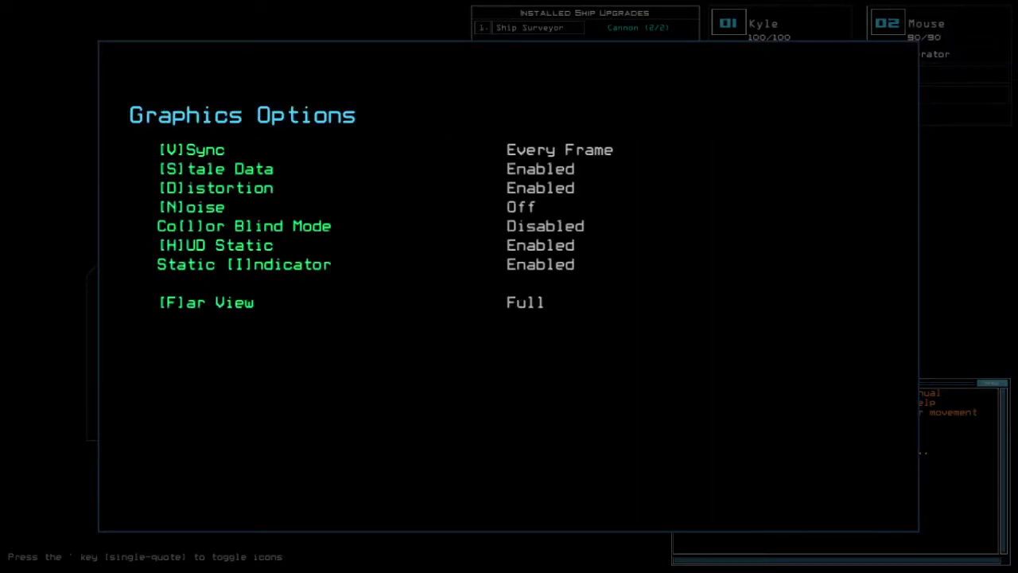
pyautogui.press('f')
pyautogui.press('q')
pyautogui.press('c')
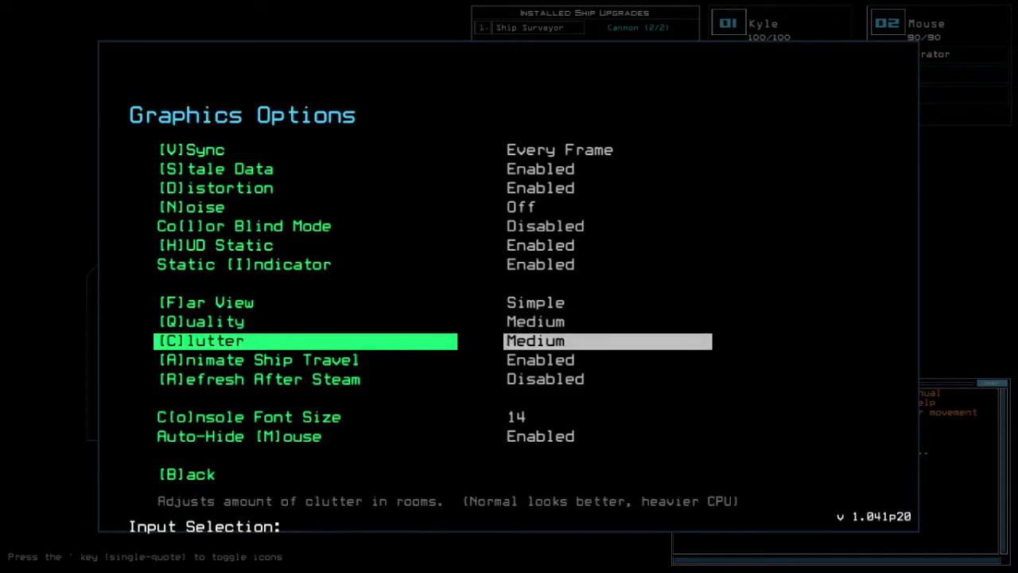
pyautogui.press('b')
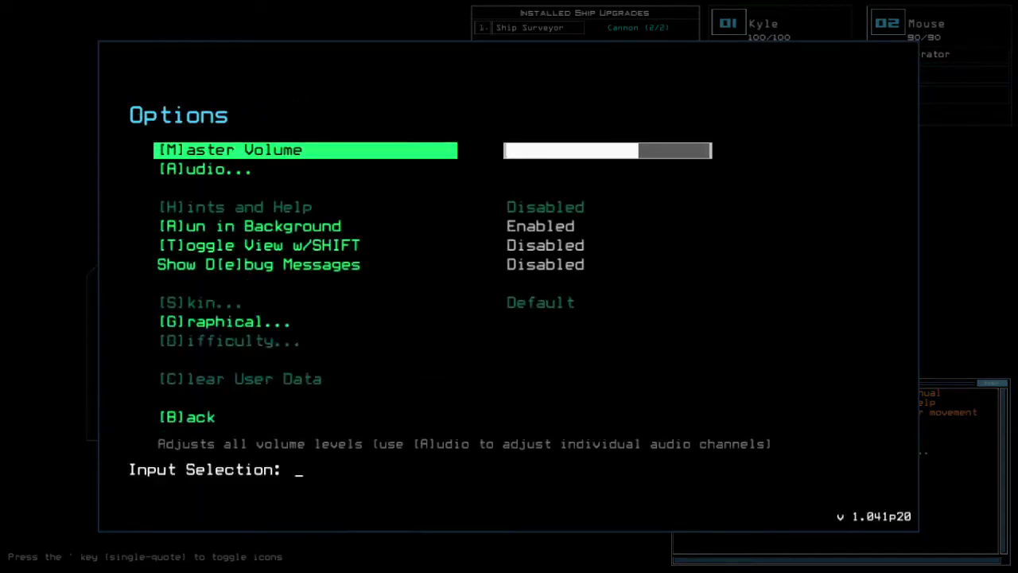
pyautogui.press('b')
pyautogui.press('b')
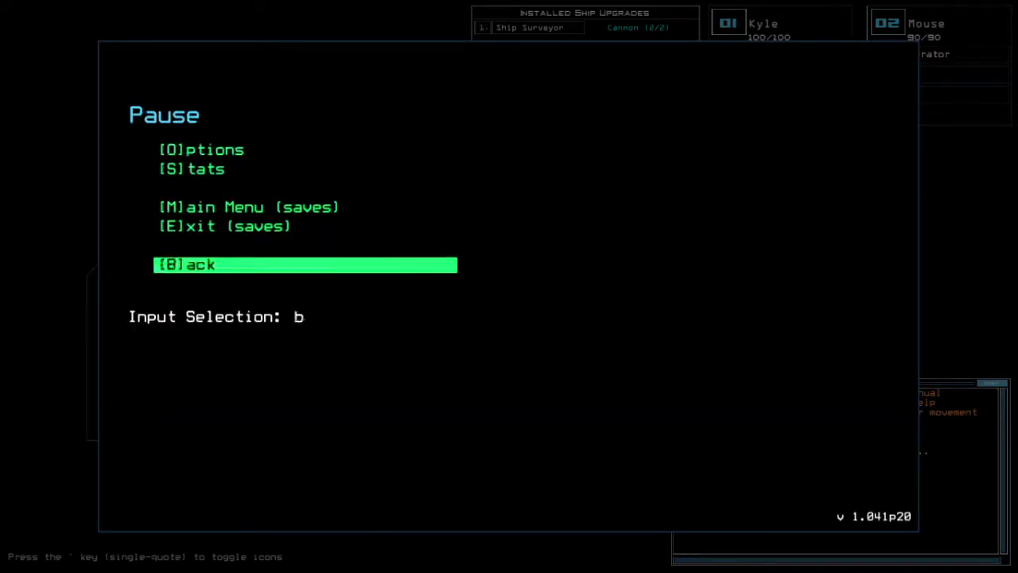
pyautogui.press('Right')
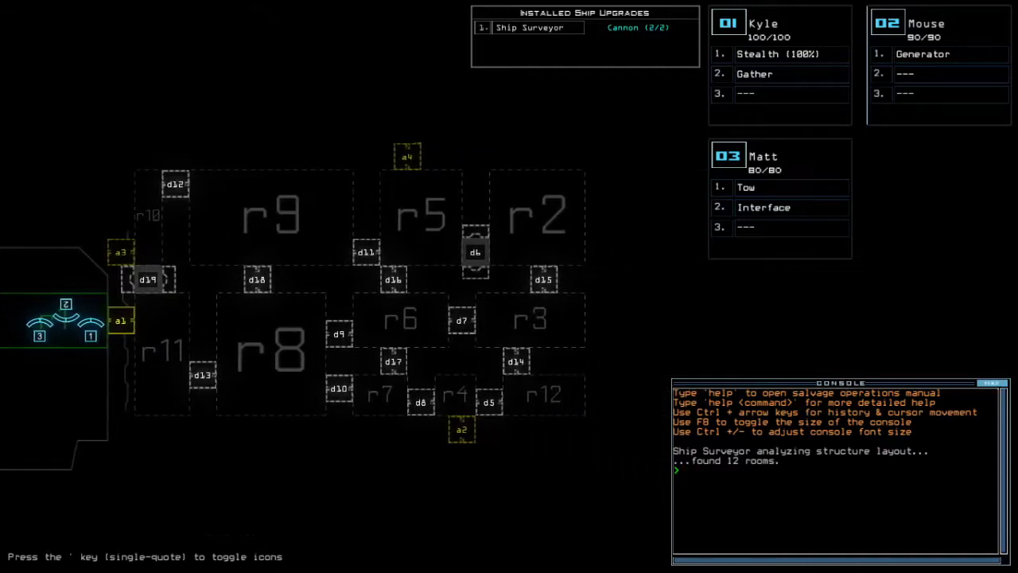
# Step: Change the go alias to 'navigate 2 3 a1', then run status on the Government B derelict
pyautogui.press('Left')
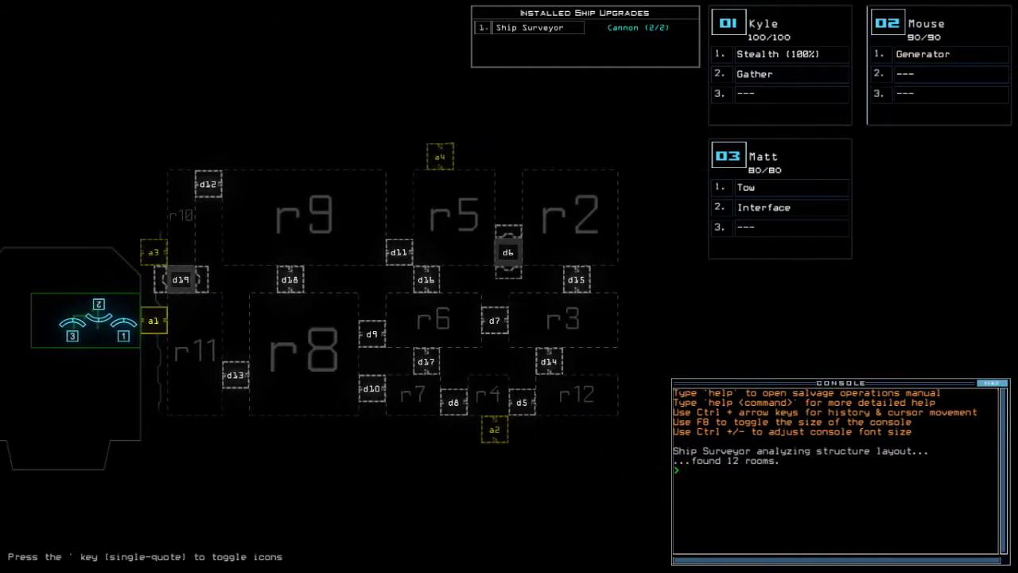
pyautogui.write('alias')
pyautogui.press('Return')
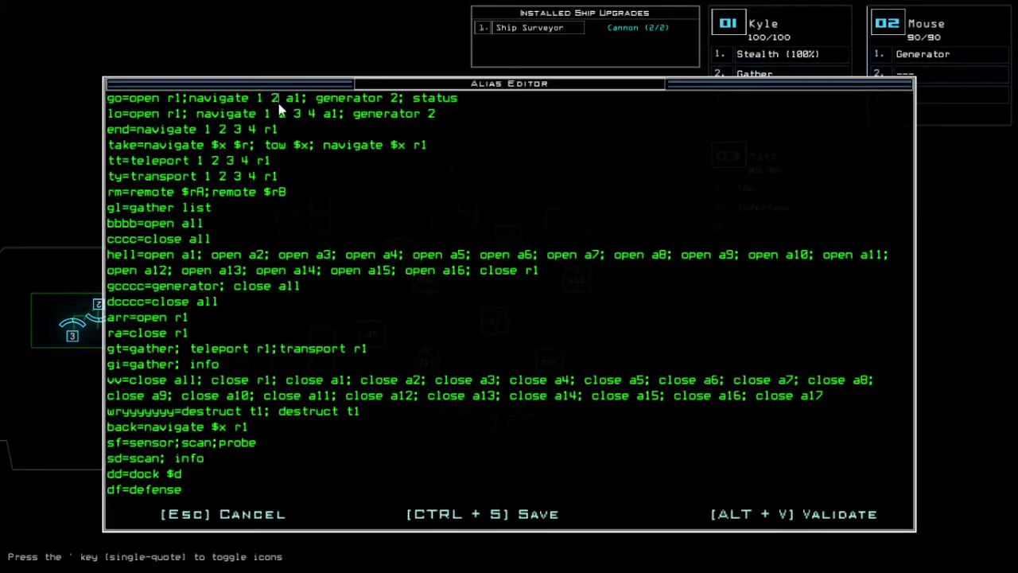
pyautogui.press('BackSpace')
pyautogui.press('BackSpace')
pyautogui.press('BackSpace')
pyautogui.write('2 3')
pyautogui.hotkey('ctrl', 's')
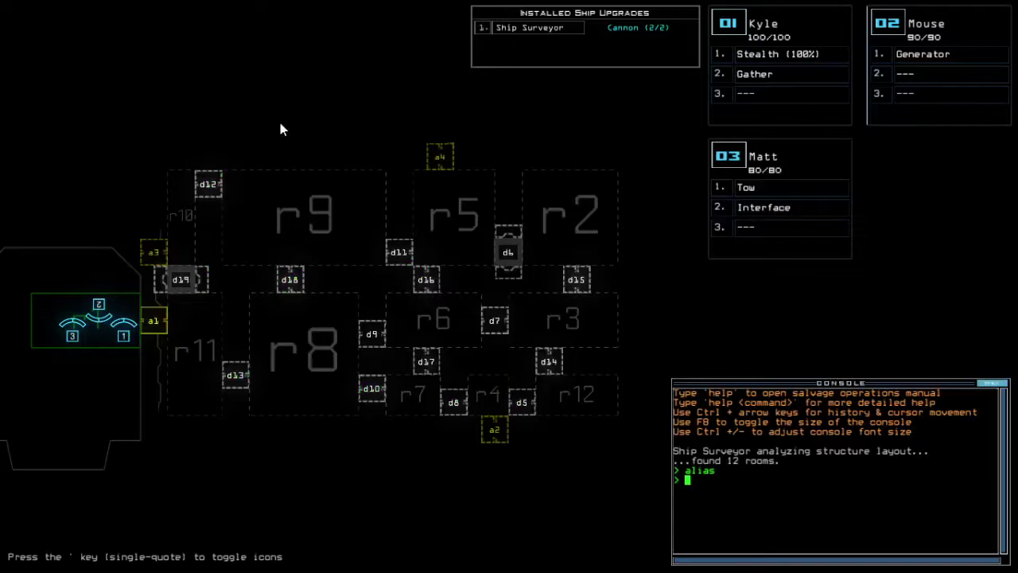
pyautogui.write('sta')
pyautogui.press('Return')
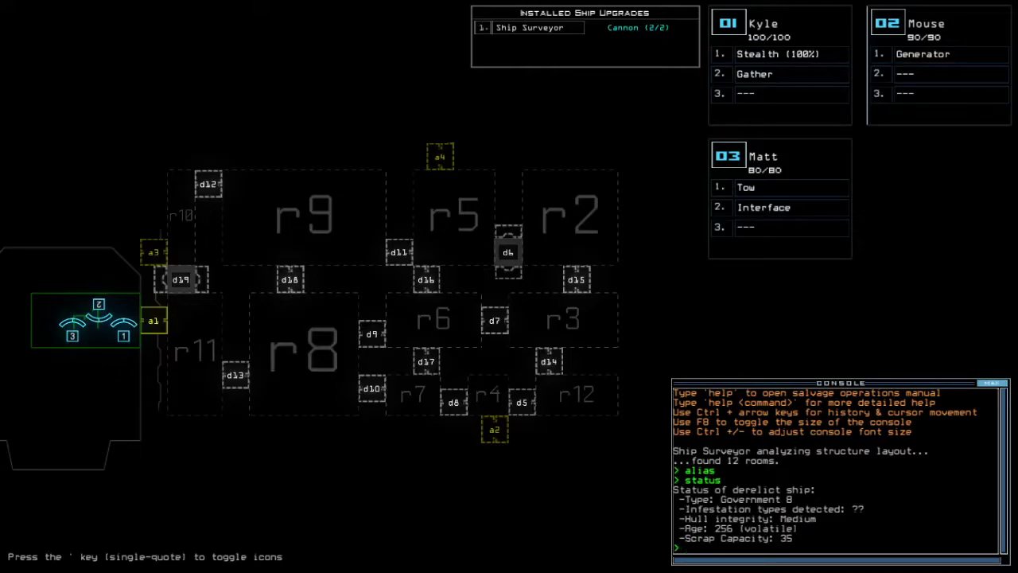
# Step: Swap Kyle's Stealth and Gather modules over to Matt
pyautogui.hotkey('ctrl', '3')
pyautogui.write('swap')
pyautogui.press('Return')
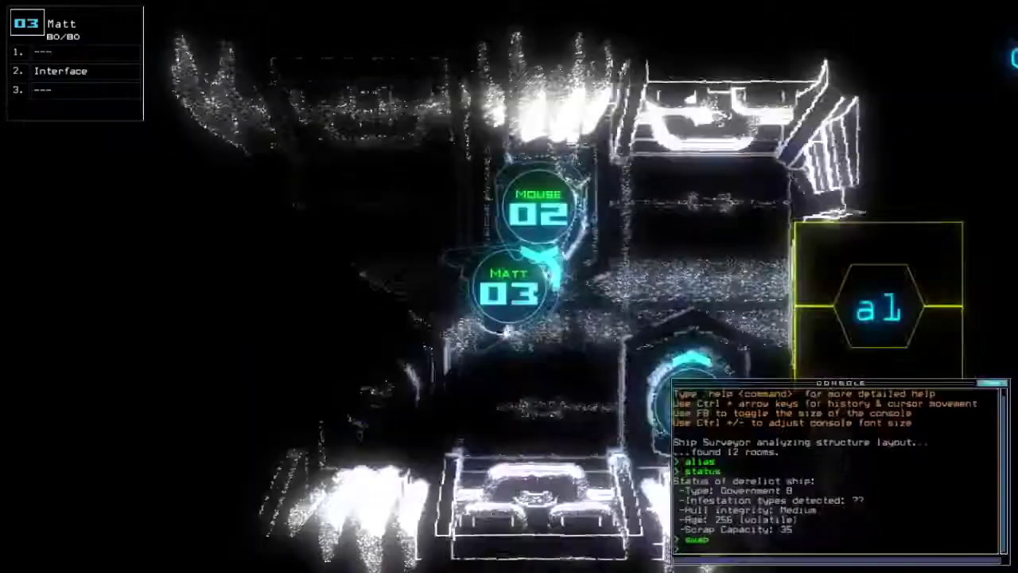
pyautogui.press('Right')
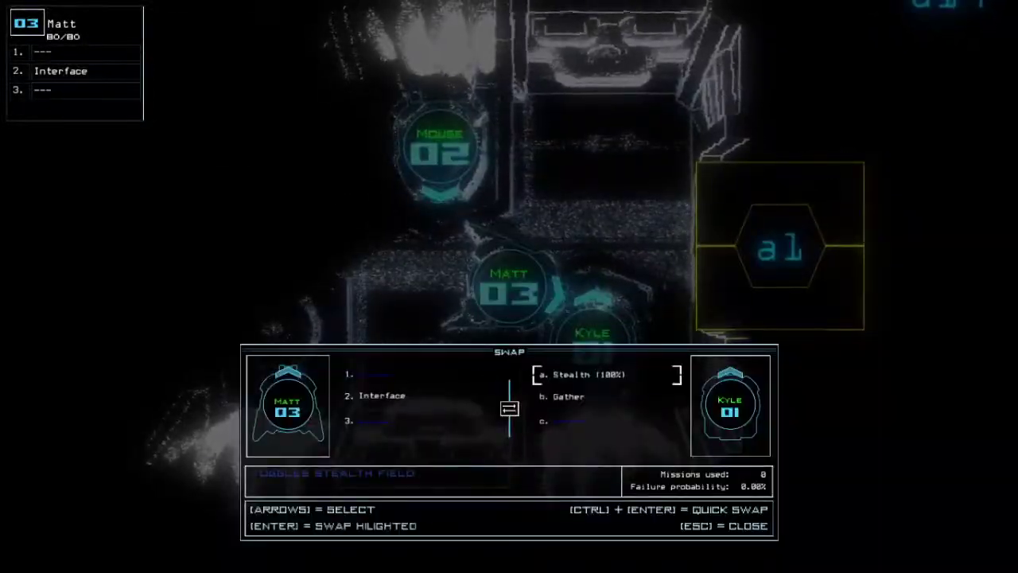
pyautogui.press('Return')
pyautogui.press('Down')
pyautogui.press('Return')
pyautogui.press('Escape')
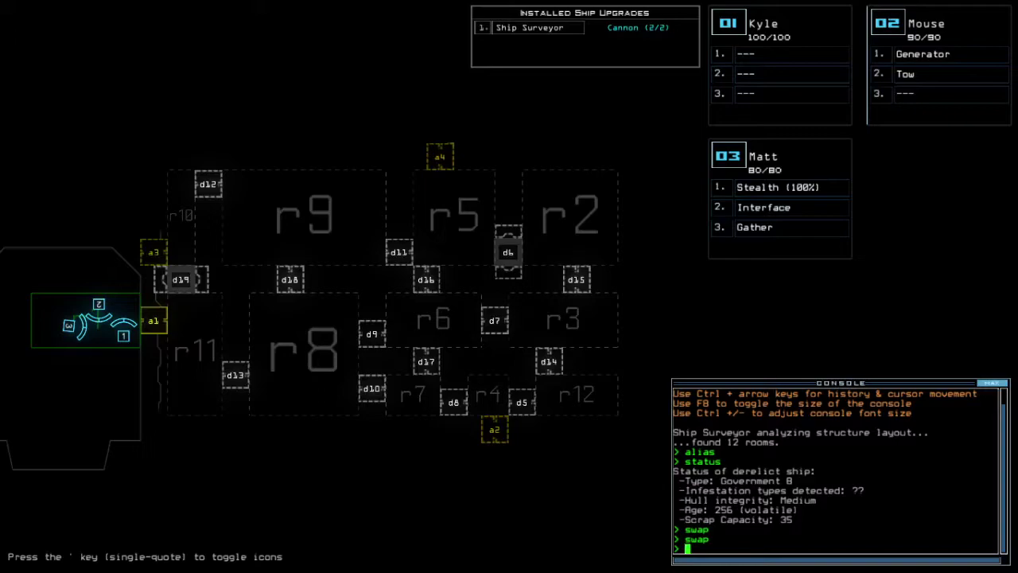
pyautogui.write('arr ;navigate 2')
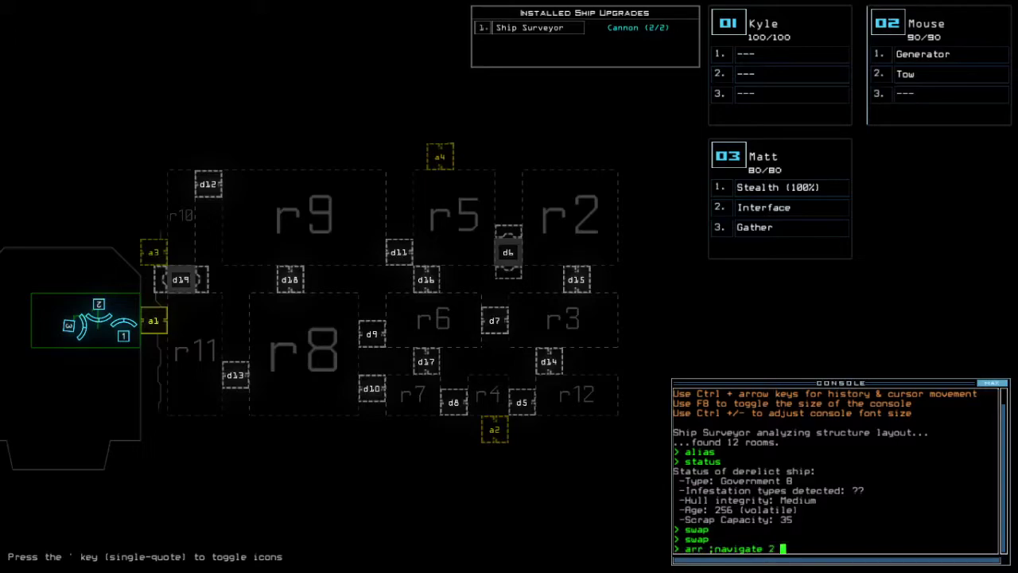
pyautogui.write(' r')
pyautogui.write('11;generator 2')
pyautogui.write(';navigate 1')
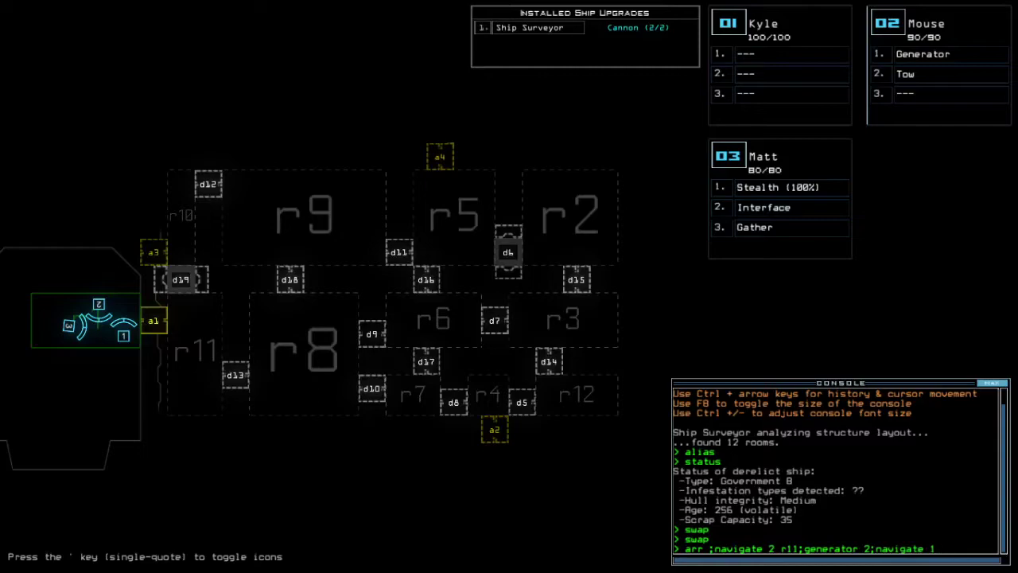
pyautogui.write(' r10')
# Step: Run 'arr ;navigate 2 r11;generator 2;navigate 1 r10' to start the mission
pyautogui.press('Return')
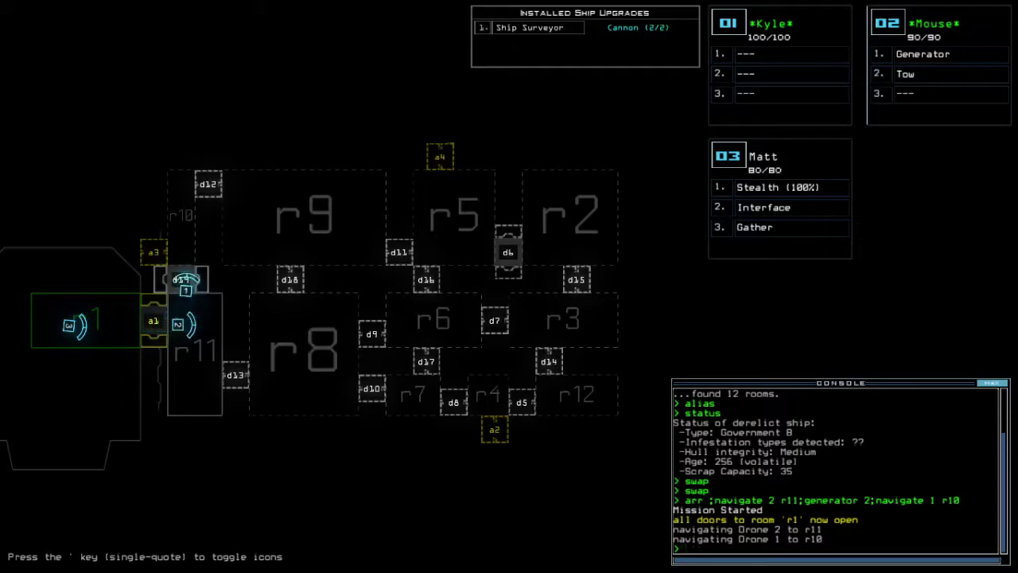
pyautogui.write('dd a2')
# Step: Re-dock at a2, power Mouse's generator, gather scrap under stealth, and re-dock at a4
pyautogui.press('Return')
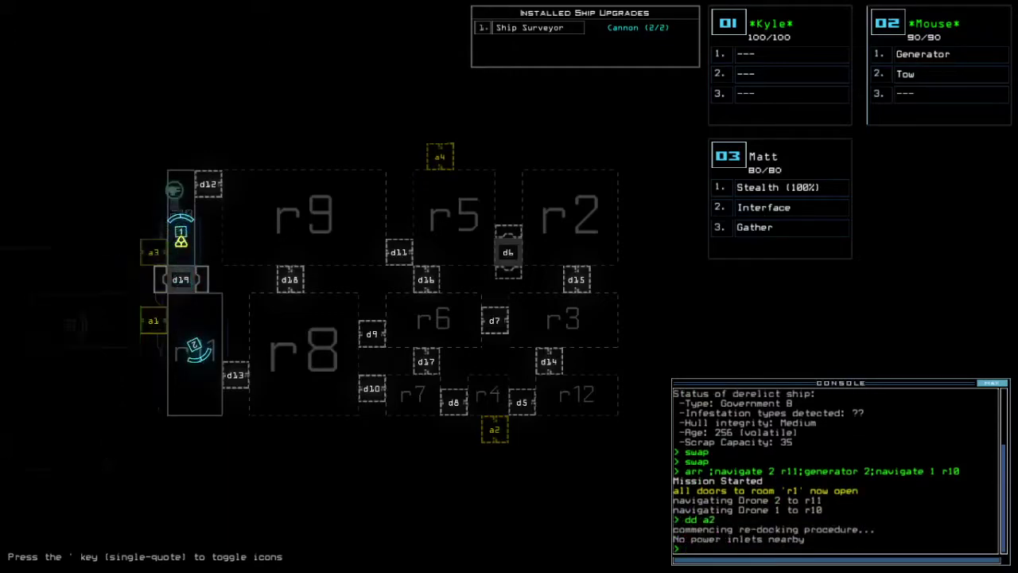
pyautogui.write('2')
pyautogui.write('g')
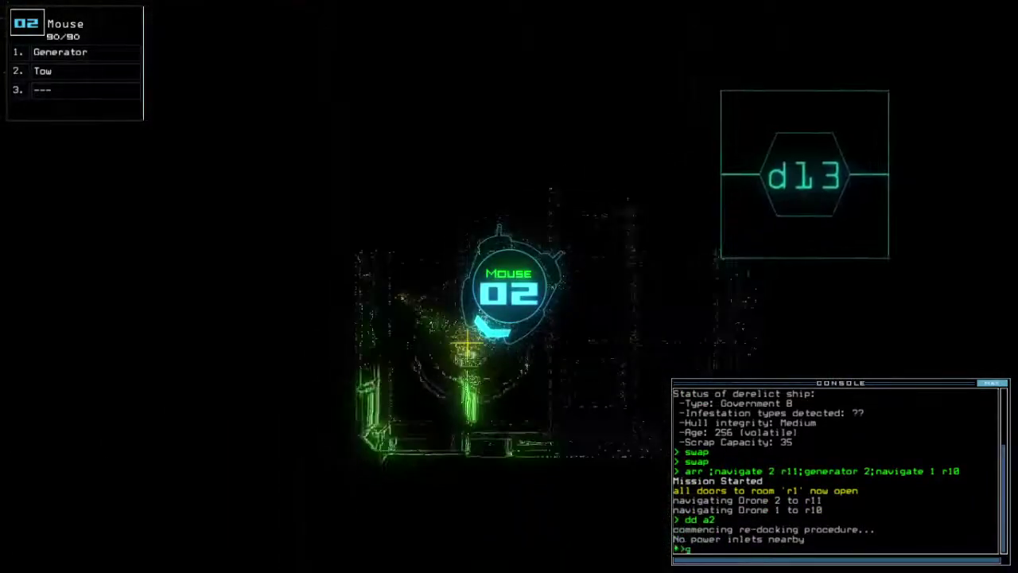
pyautogui.press('Return')
pyautogui.press('1')
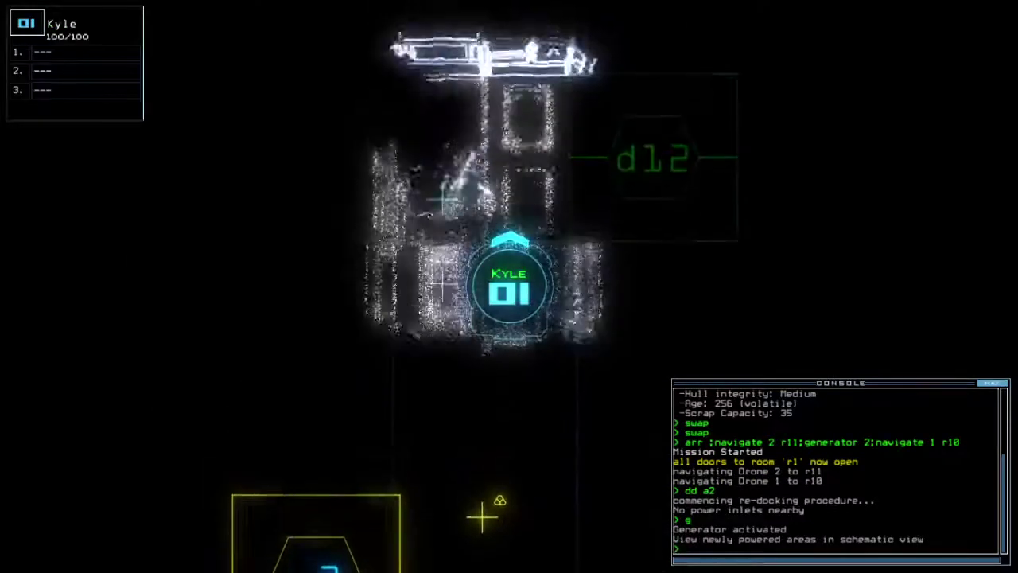
pyautogui.write('3;')
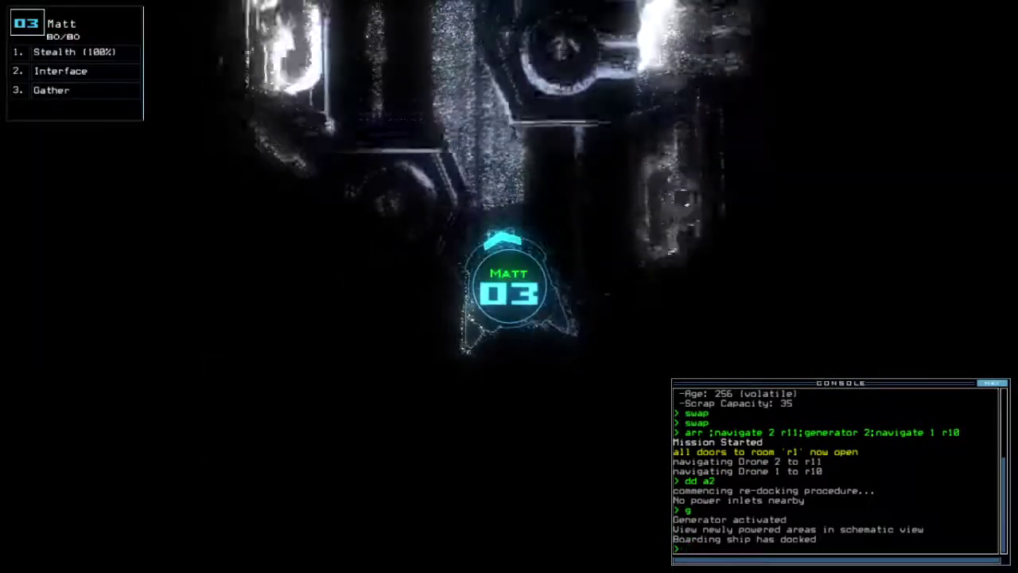
pyautogui.write('arr')
pyautogui.press('Return')
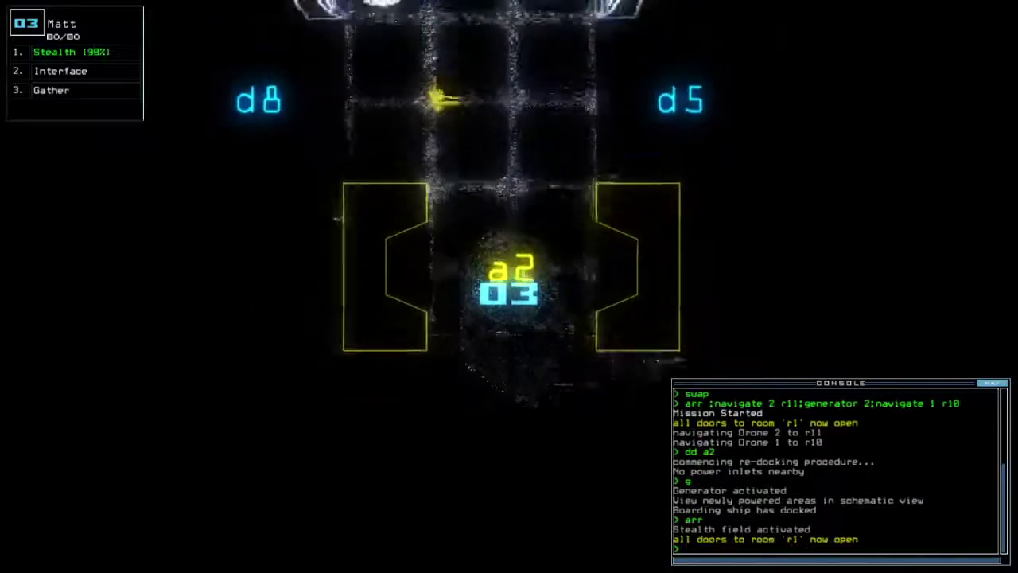
pyautogui.write('g')
pyautogui.press('Return')
pyautogui.write('dd')
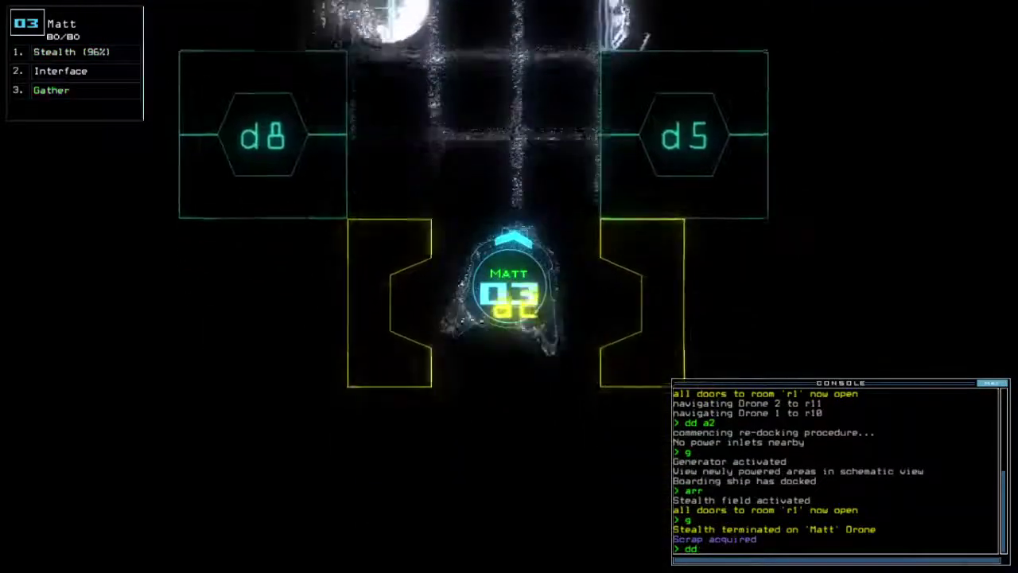
pyautogui.write(' a4')
pyautogui.press('Return')
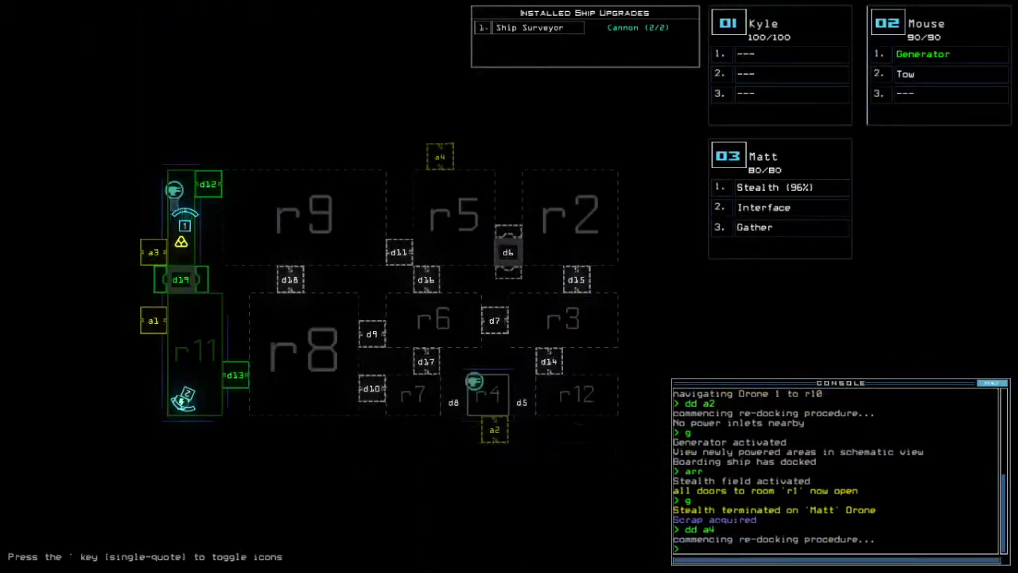
# Step: Stealth through the r1 doors, close them behind, and drive Matt into the next room
pyautogui.press('1')
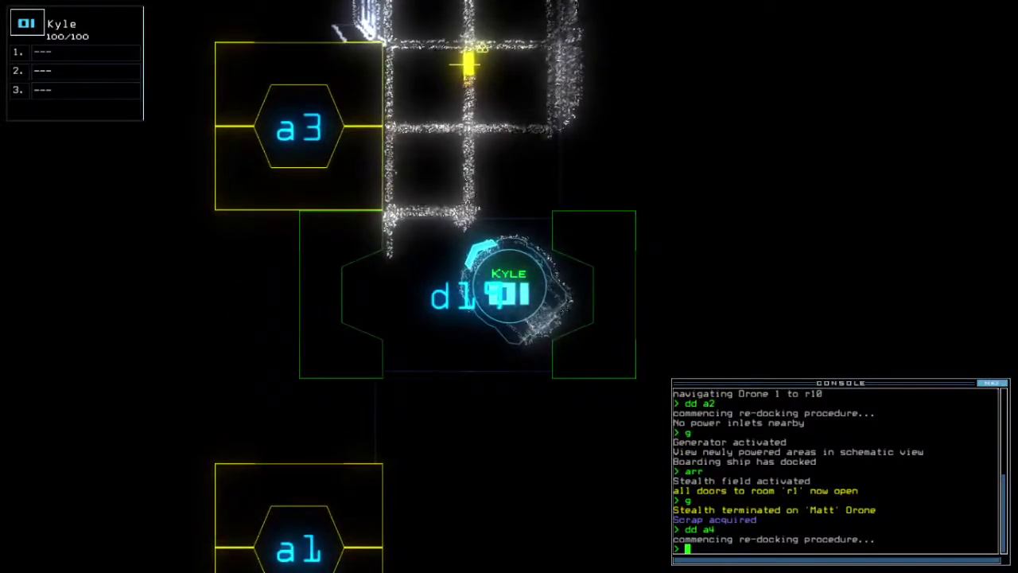
pyautogui.write('3st;ar')
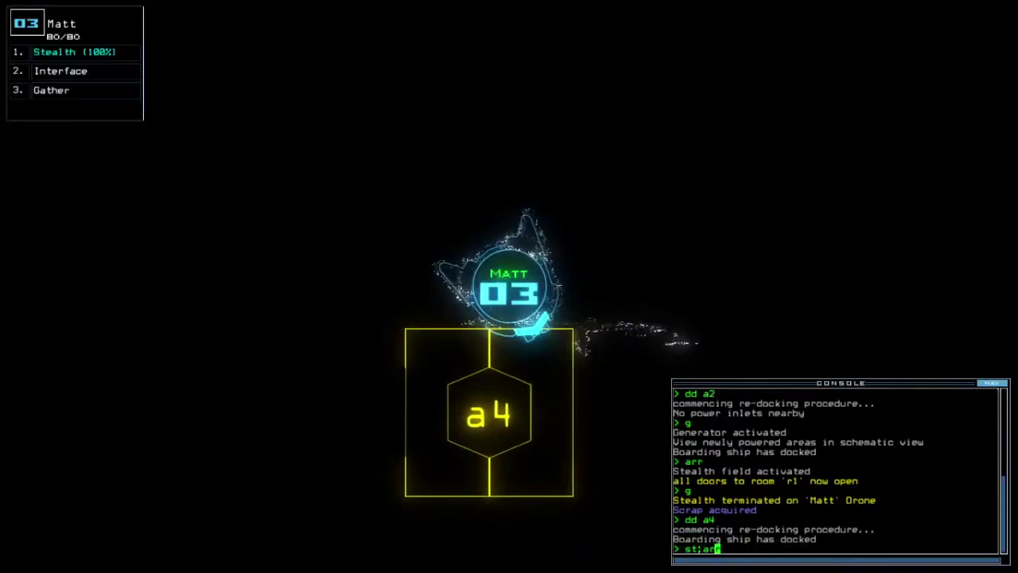
pyautogui.press('Return')
pyautogui.write('ra')
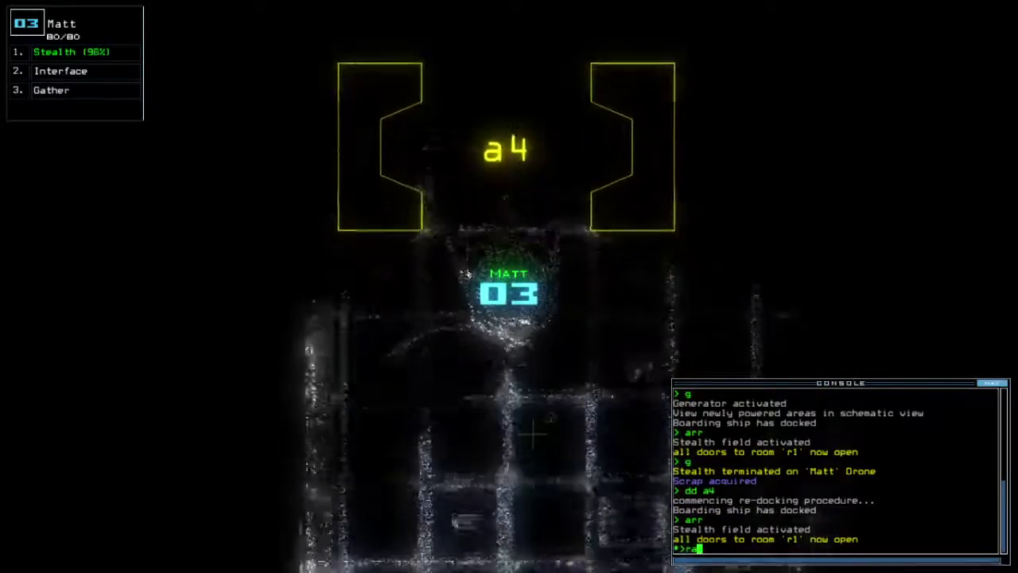
pyautogui.press('Return')
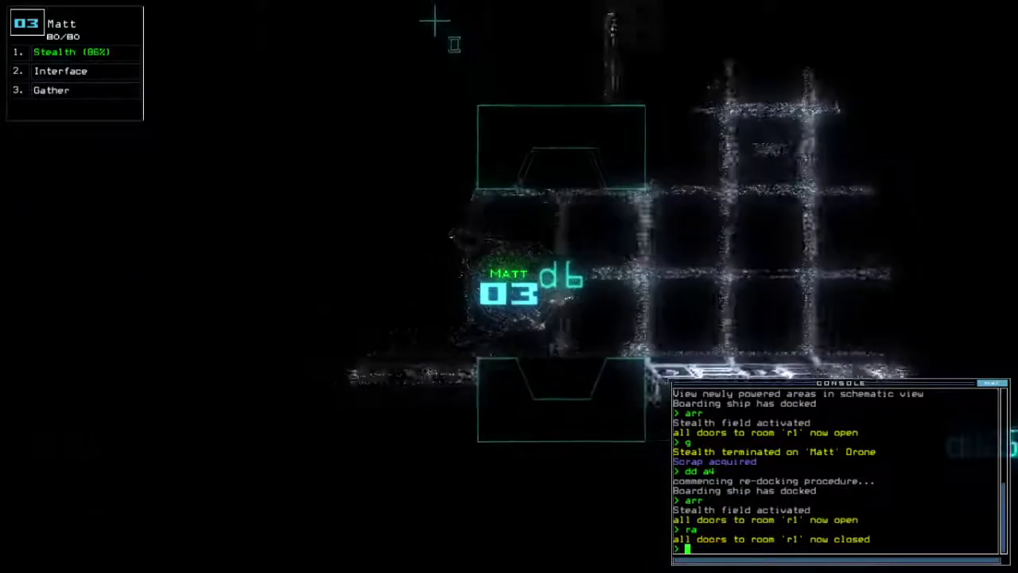
pyautogui.press('Right')
pyautogui.press('Up')
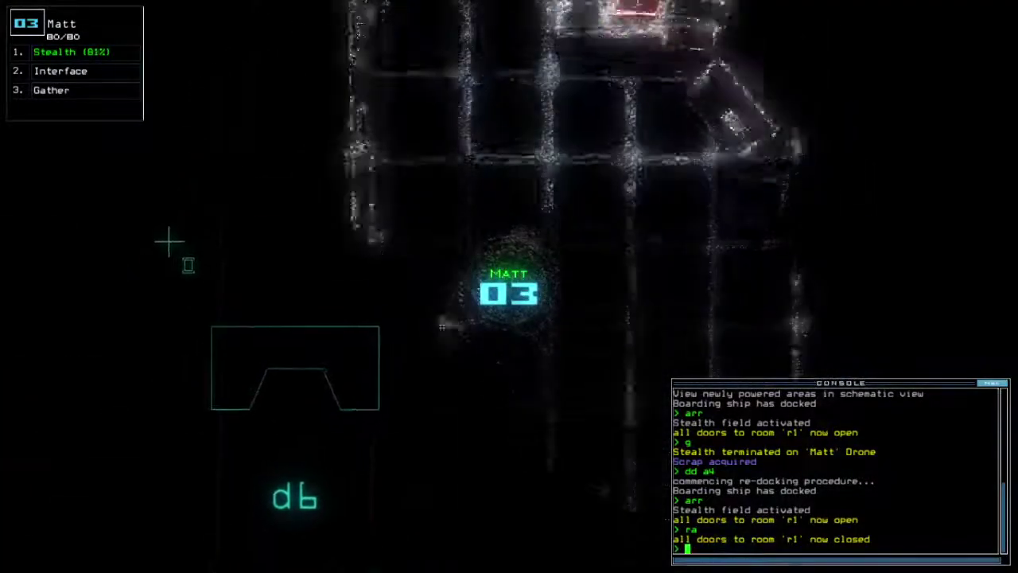
pyautogui.press('Up')
pyautogui.press('Right')
pyautogui.press('Down')
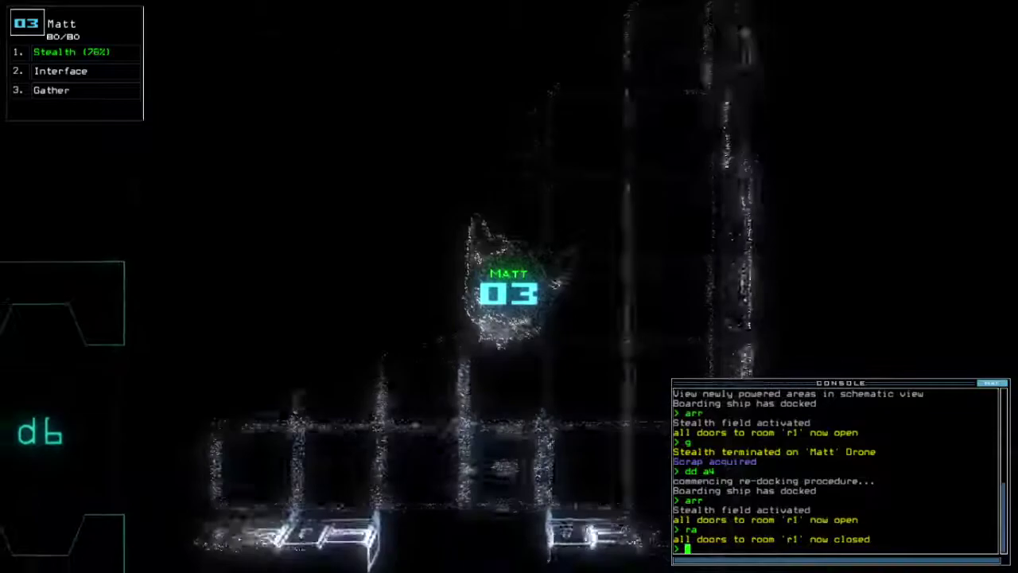
pyautogui.press('Left')
pyautogui.write('navigate l')
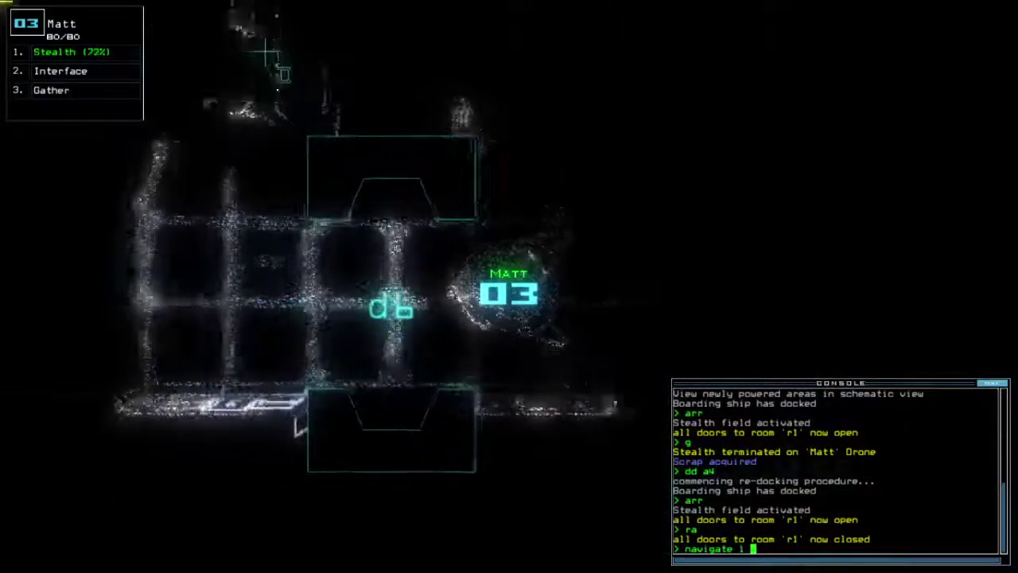
pyautogui.write(' 2')
# Step: Send drone 1 to r11, collect Matt's scrap, reopen r1, and re-dock at airlock a1
pyautogui.press('Return')
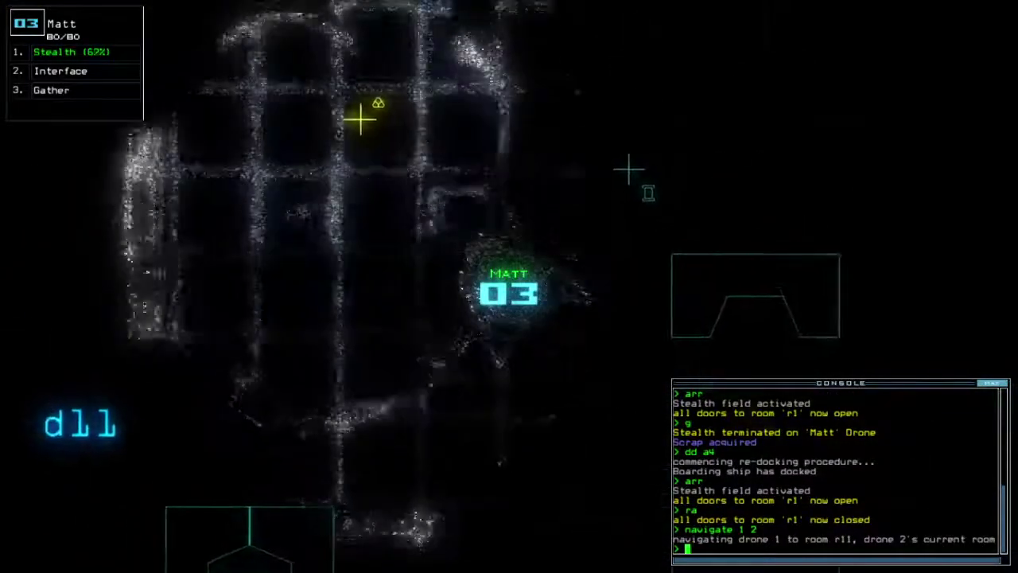
pyautogui.write('g')
pyautogui.press('Return')
pyautogui.write('arr')
pyautogui.press('Return')
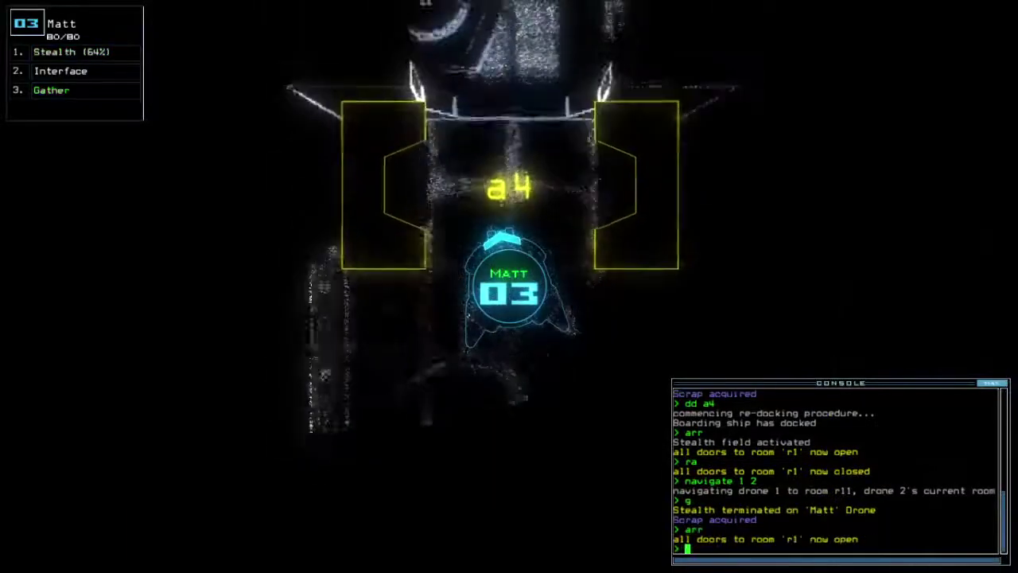
pyautogui.press('Up')
pyautogui.write('dd a4')
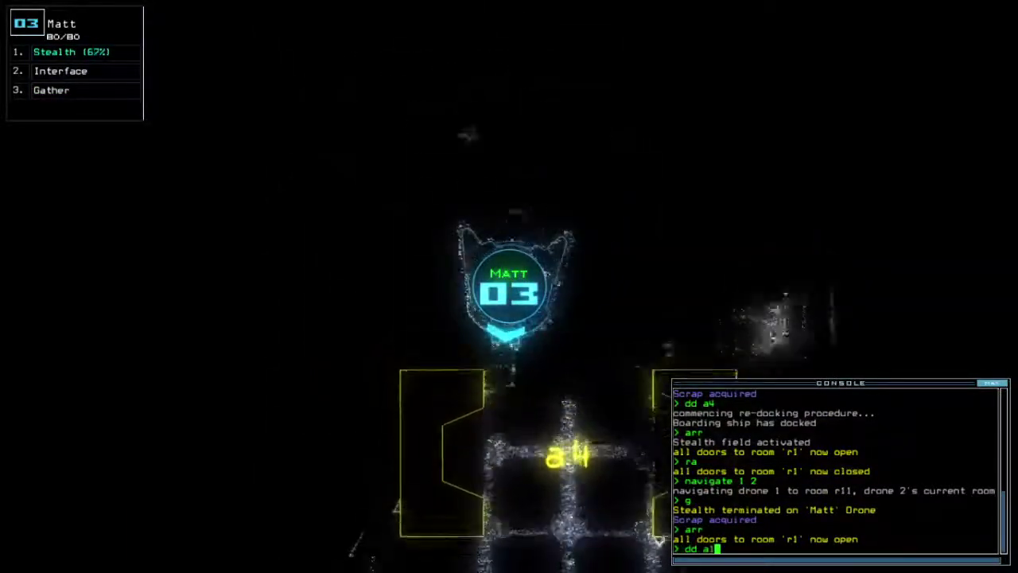
pyautogui.write('ar')
pyautogui.press('Return')
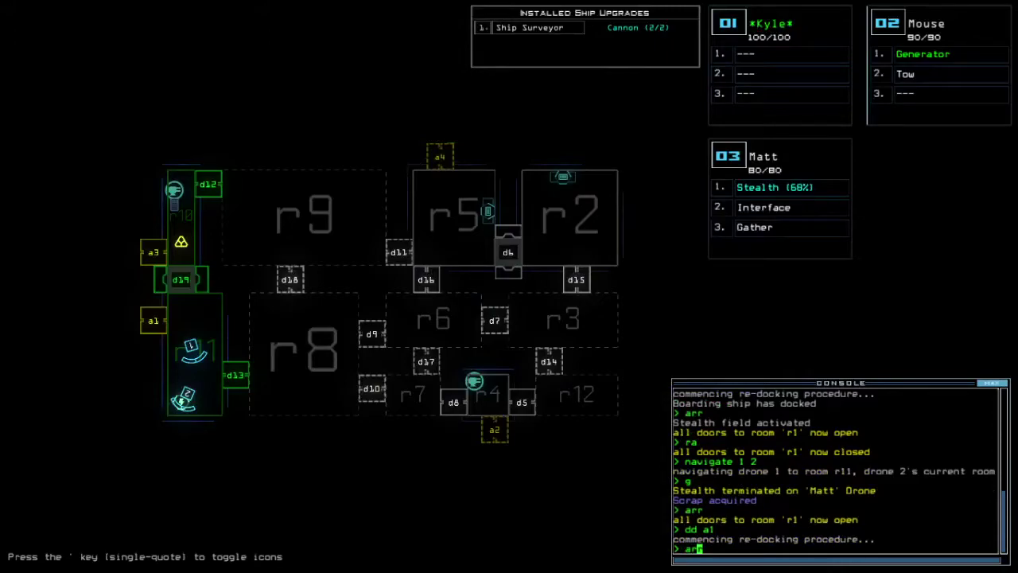
pyautogui.write('r')
# Step: Return drone 1 to r1, open d19, gather scrap, and cross d12 under stealth
pyautogui.press('Return')
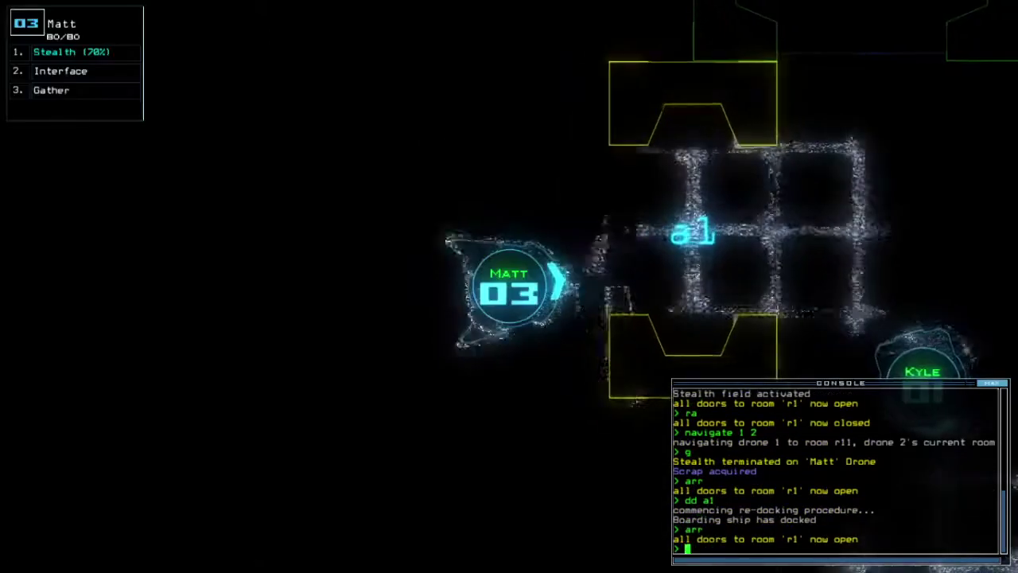
pyautogui.write('back 1')
pyautogui.press('Return')
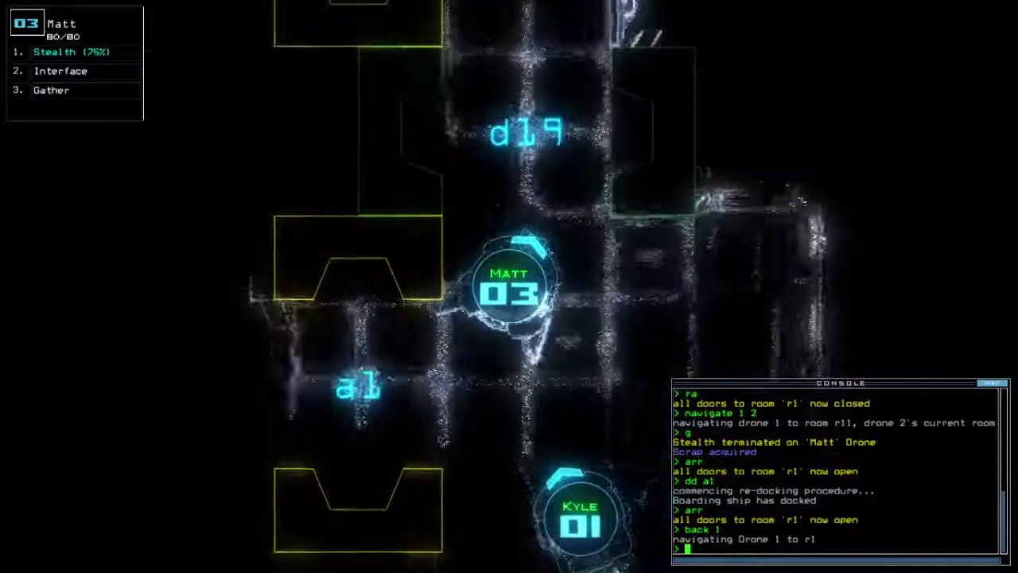
pyautogui.write('d19')
pyautogui.press('Return')
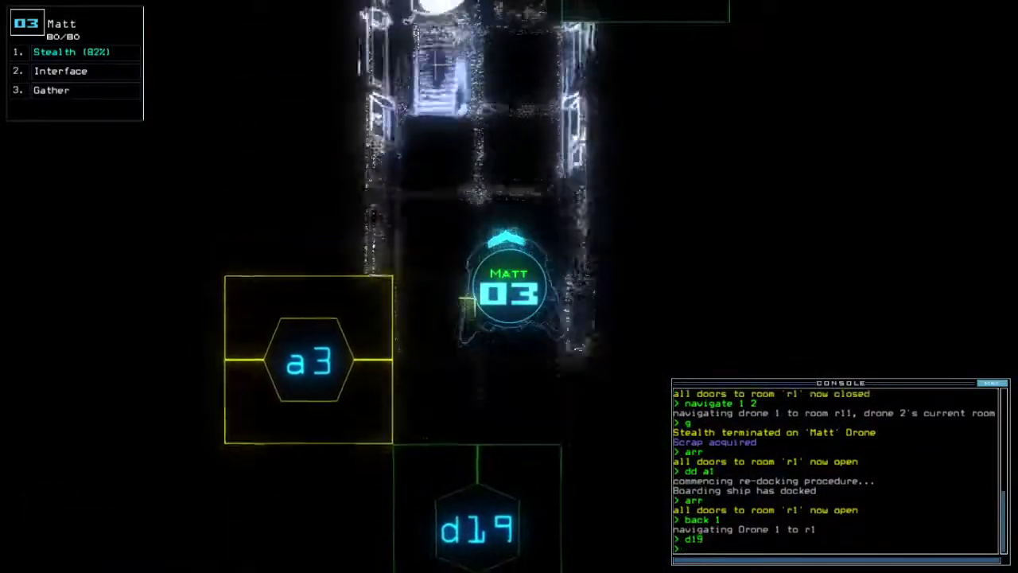
pyautogui.write('g')
pyautogui.press('Return')
pyautogui.write('st;d12')
pyautogui.press('Return')
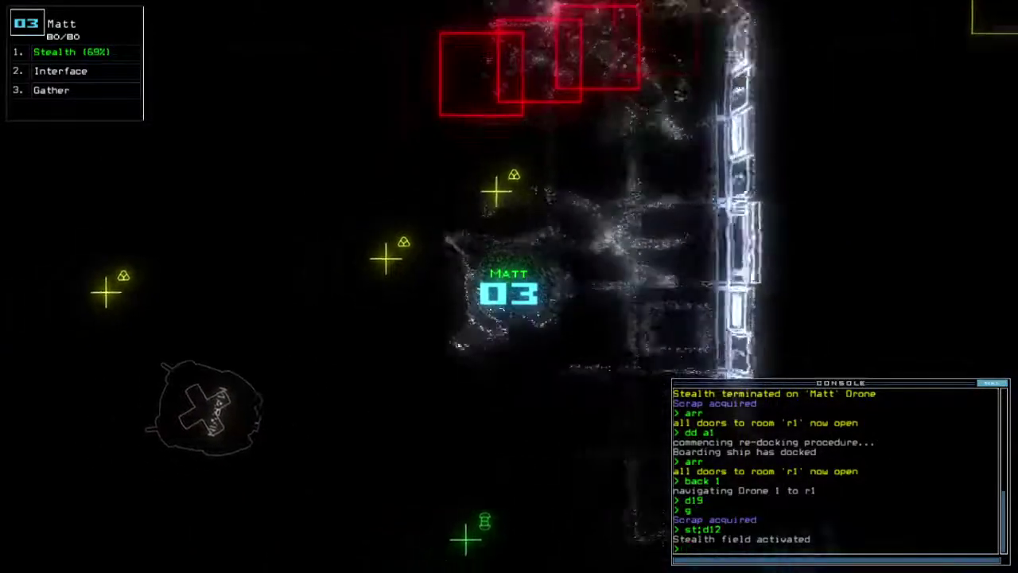
pyautogui.write('s')
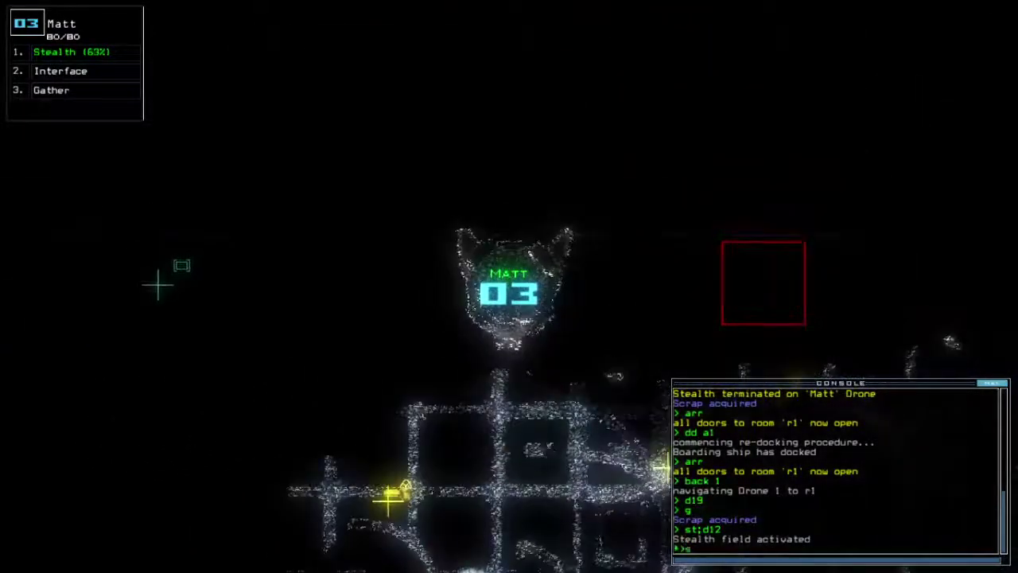
pyautogui.write('t')
pyautogui.press('Return')
pyautogui.press('Tab')
pyautogui.press('Tab')
pyautogui.write('swap')
# Step: Collect all the scrap in room r9 and the fuel from its access point
pyautogui.press('Return')
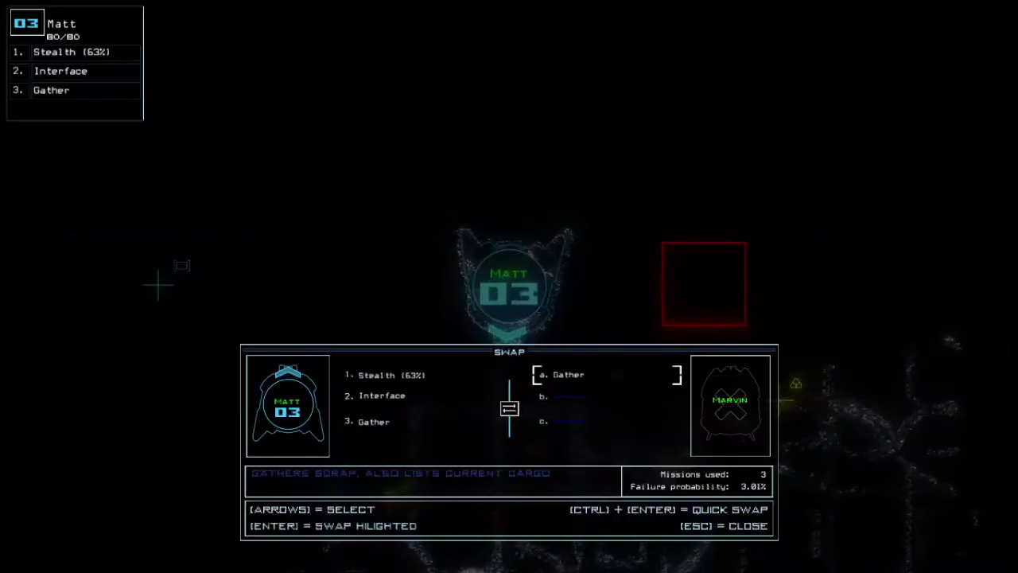
pyautogui.press('Escape')
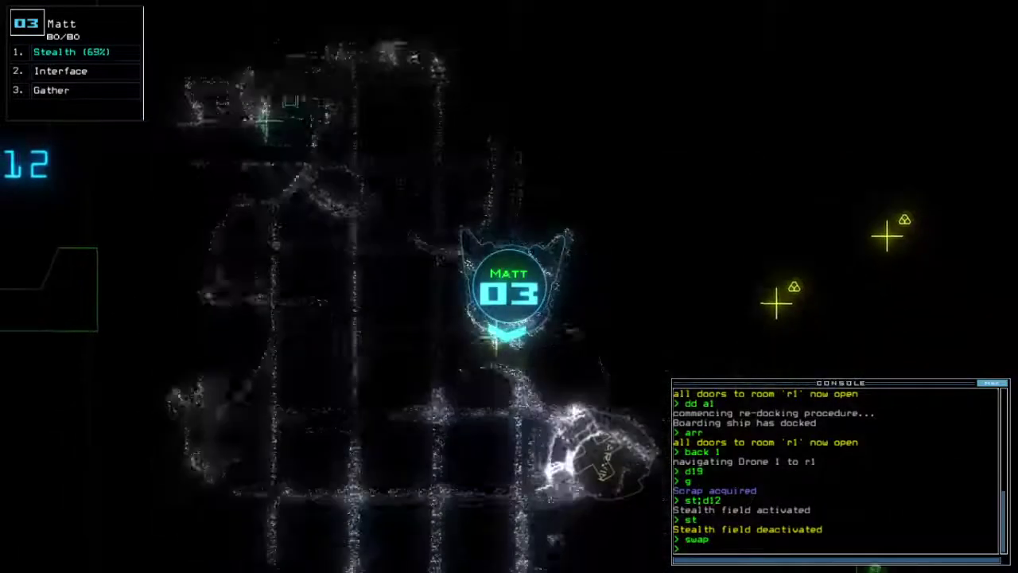
pyautogui.write('g')
pyautogui.press('Return')
pyautogui.write('g')
pyautogui.press('Return')
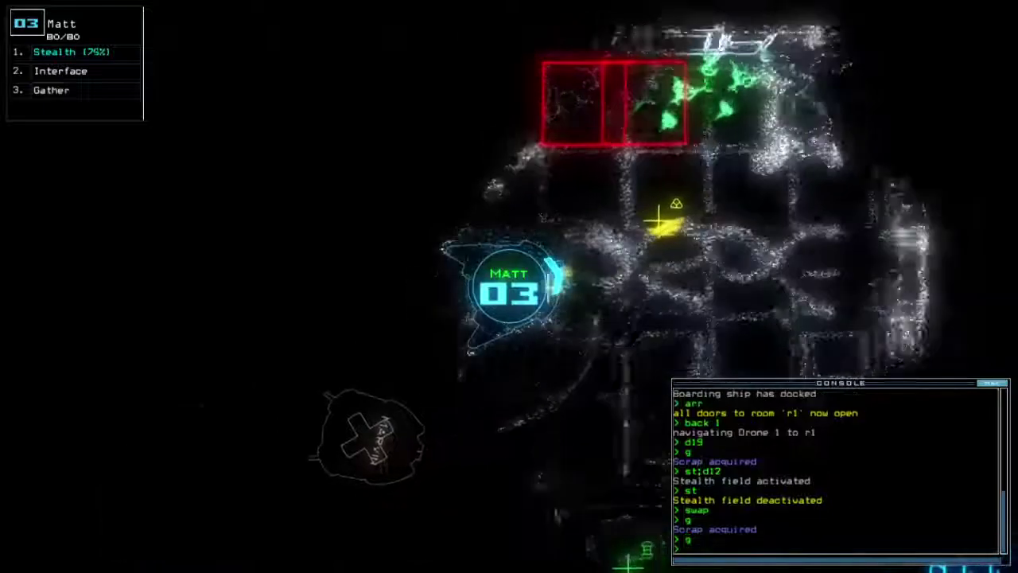
pyautogui.write('g')
pyautogui.press('Return')
pyautogui.write('g')
pyautogui.press('Return')
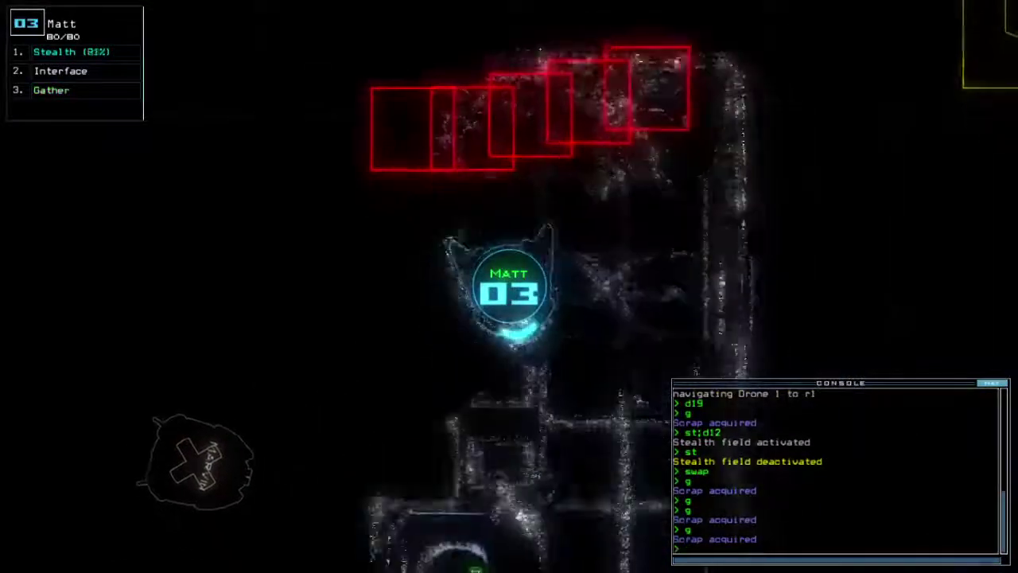
pyautogui.write('g')
pyautogui.press('Return')
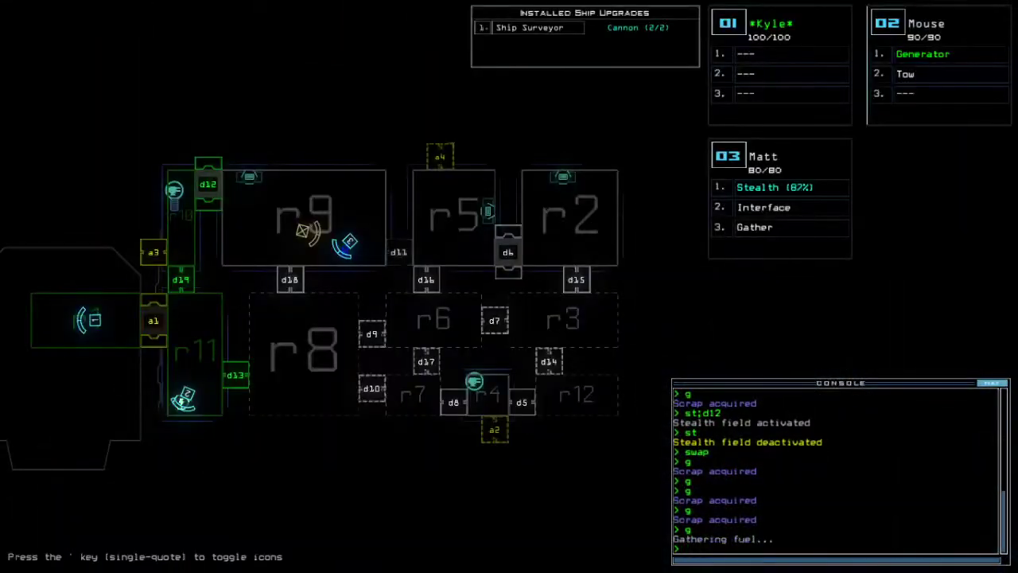
pyautogui.write('d19')
# Step: Open d19 and drive Kyle to the wrecked Marvin drone's upgrade exchange
pyautogui.press('Return')
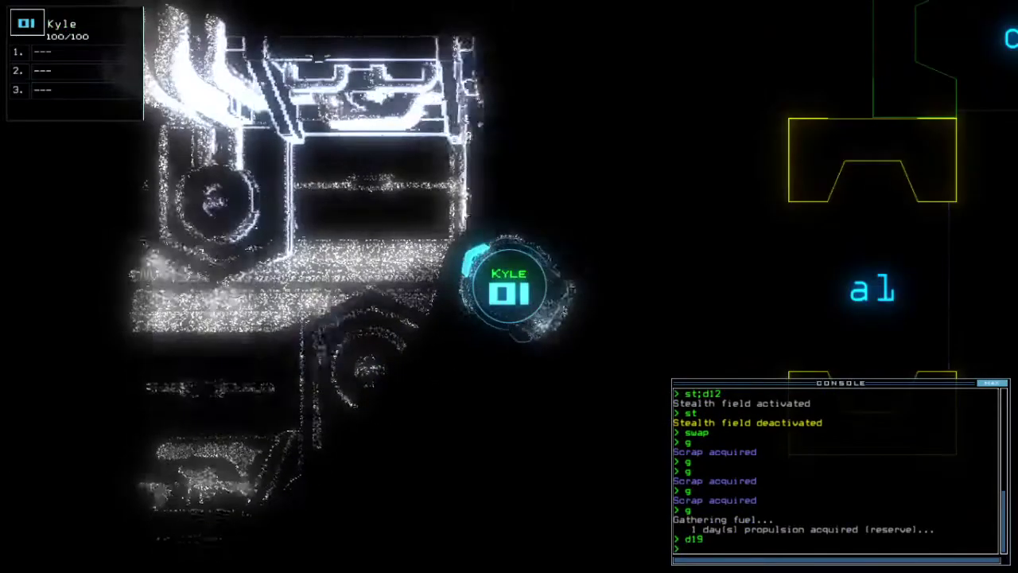
pyautogui.press('Right')
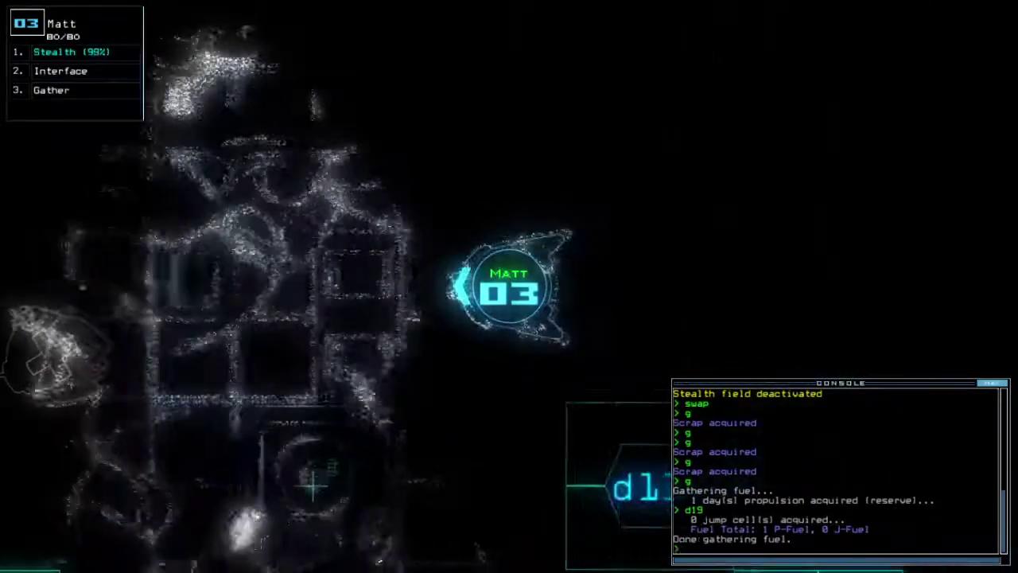
pyautogui.press('Left')
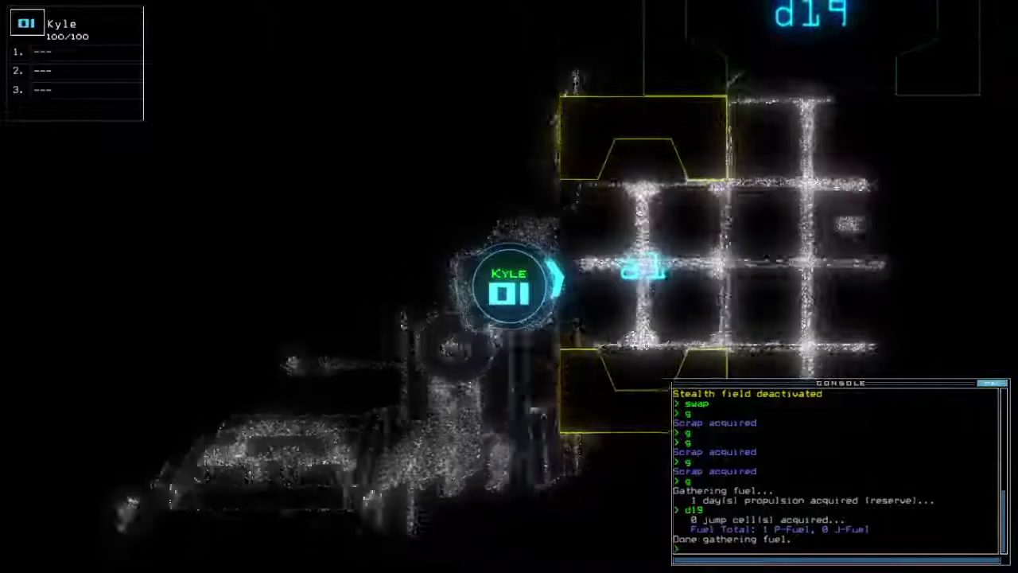
pyautogui.press('Right')
pyautogui.press('Up')
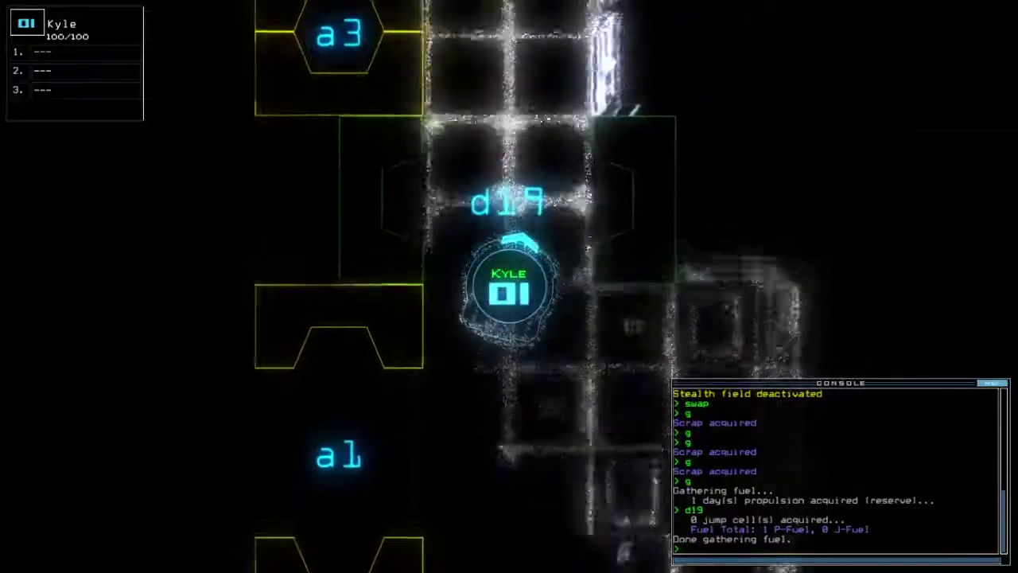
pyautogui.press('Up')
pyautogui.press('Up')
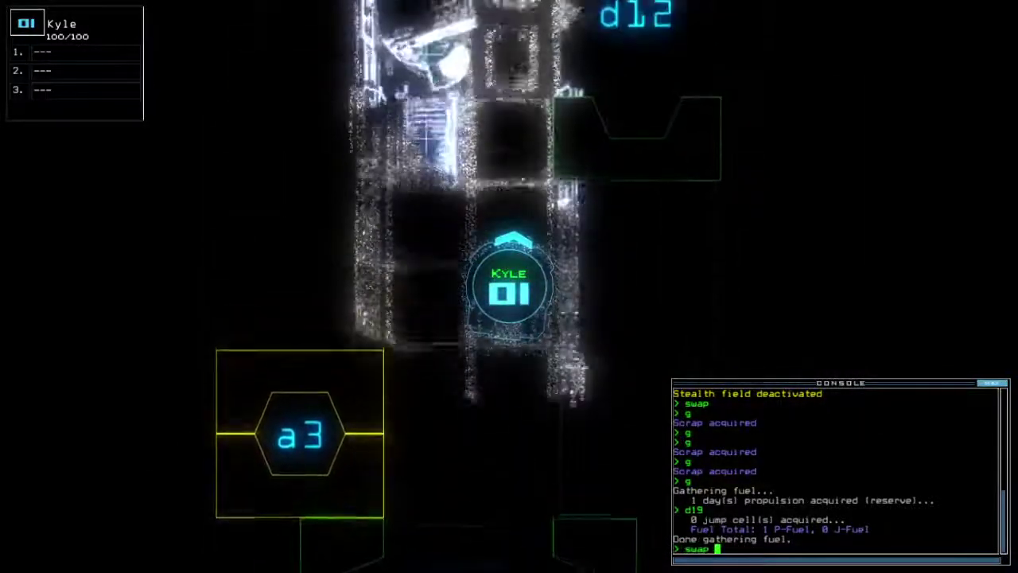
pyautogui.write('swap 5')
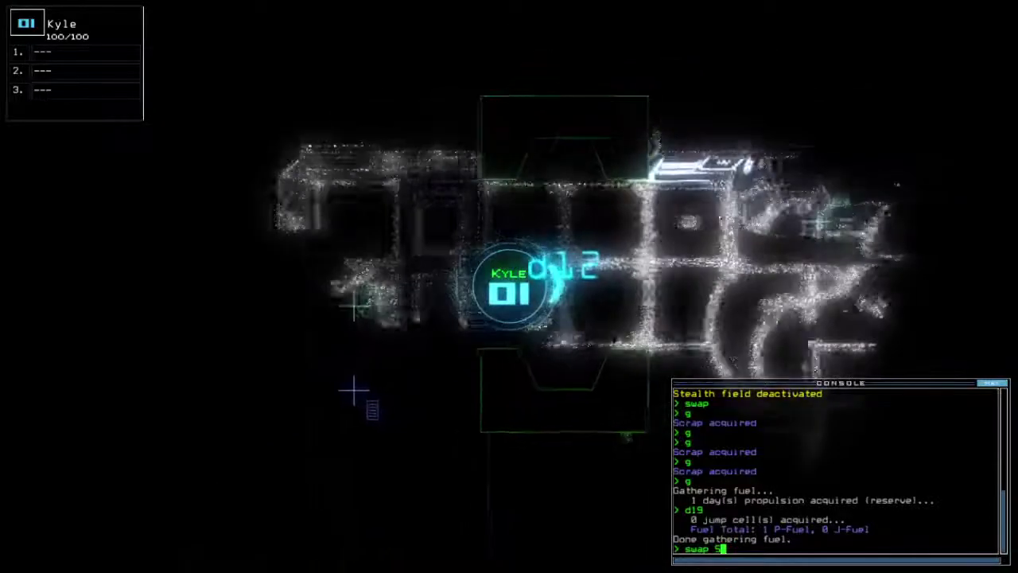
pyautogui.press('Return')
# Step: Give Kyle the Gather upgrade, send him to r1, and drive Matt through d12
pyautogui.press('Escape')
pyautogui.write('back')
pyautogui.press('Return')
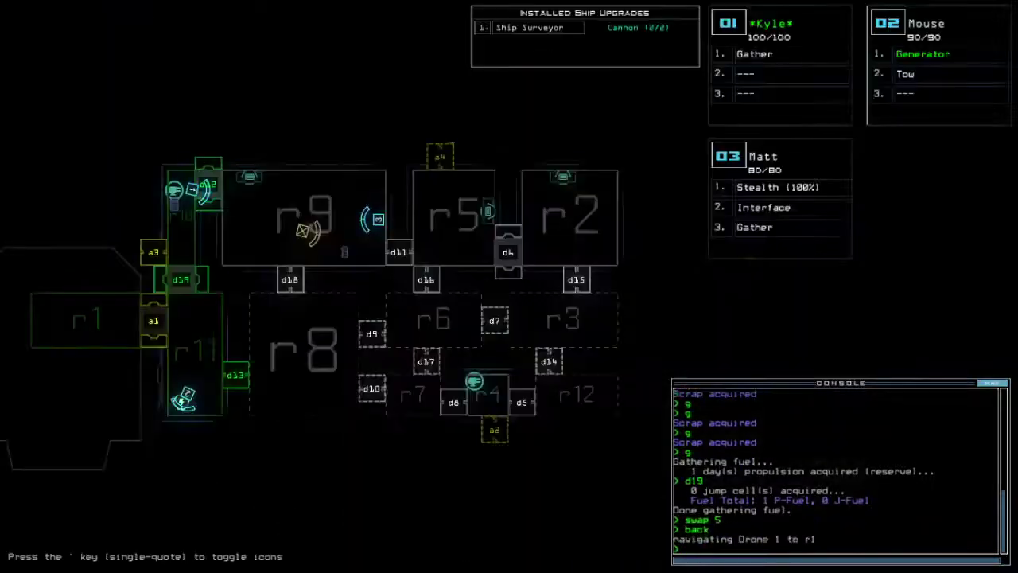
pyautogui.press('F3')
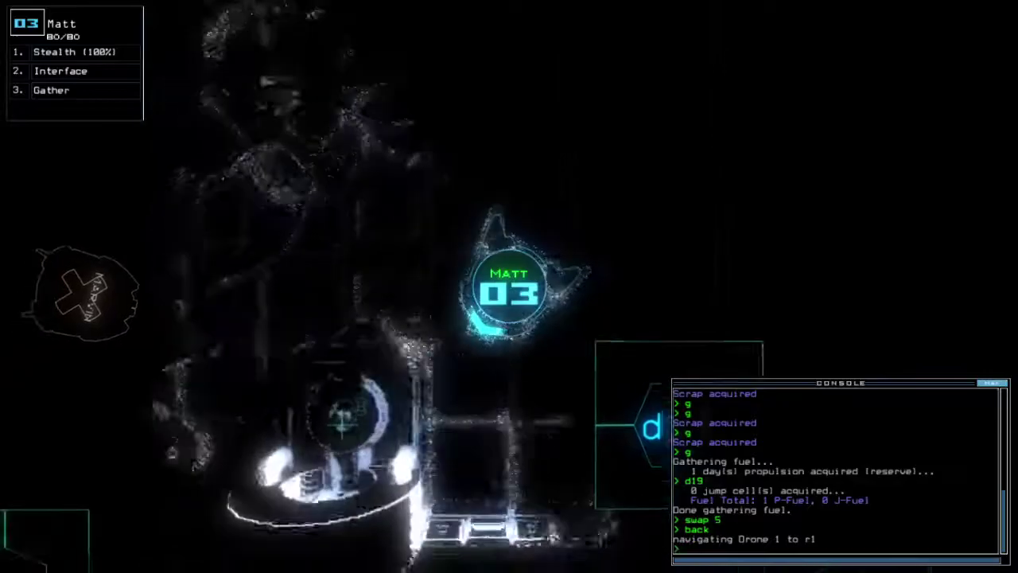
pyautogui.write('i')
pyautogui.press('Return')
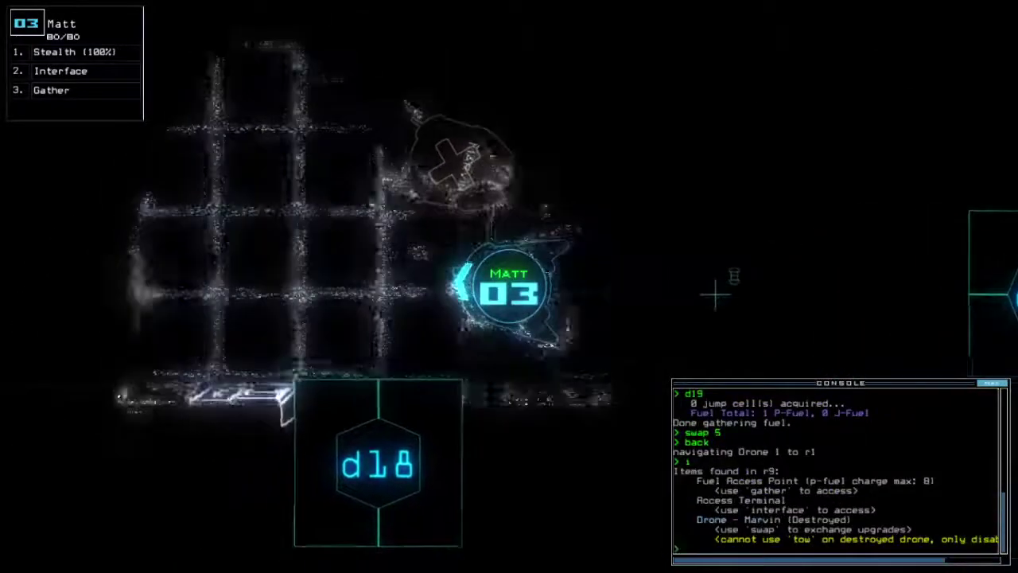
pyautogui.press('Up')
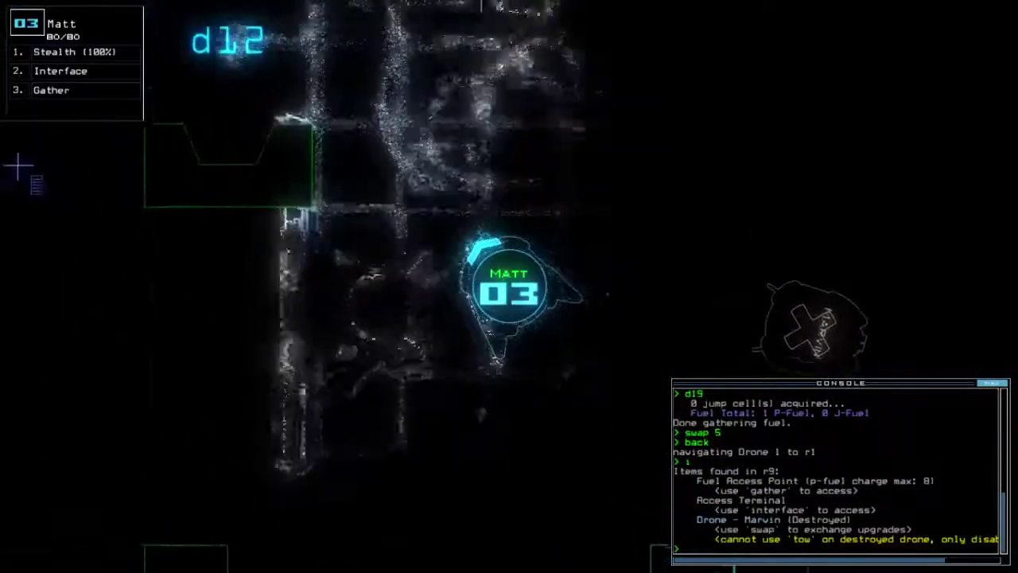
pyautogui.press('Up')
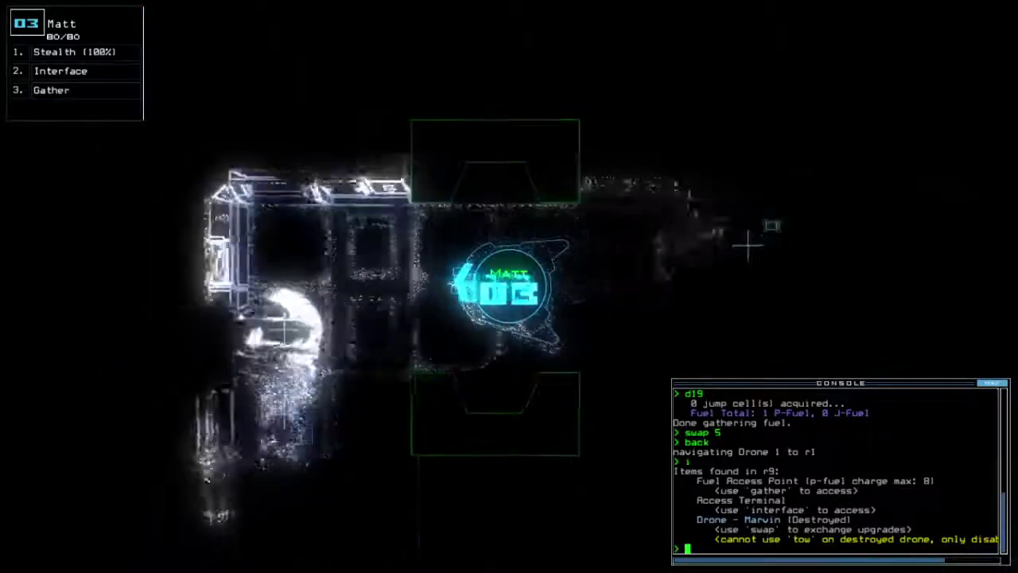
pyautogui.press('Down')
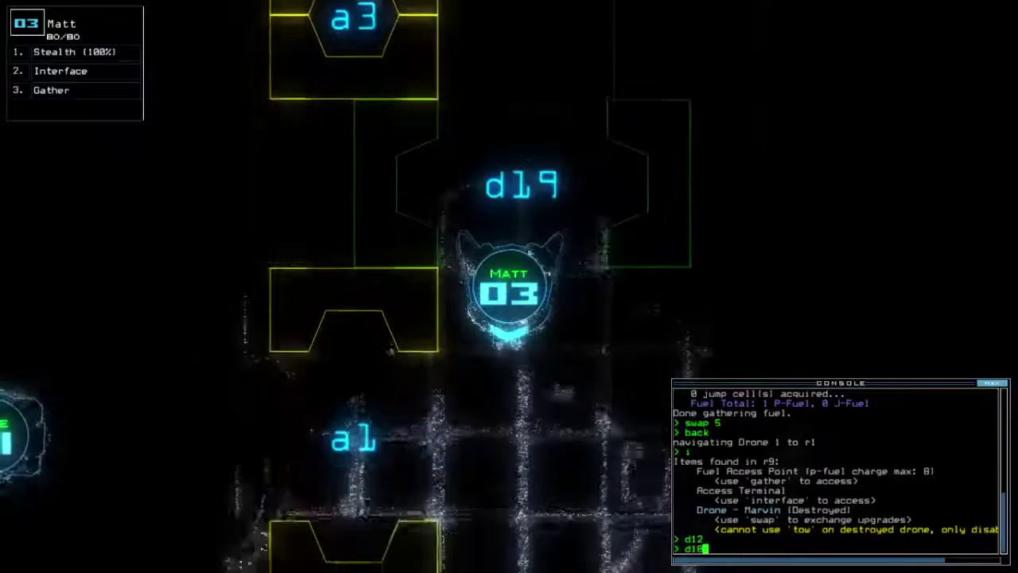
pyautogui.write('18')
# Step: Take Matt through d19 and d13 under stealth, then recall drones 2 and 3 to r1
pyautogui.press('Return')
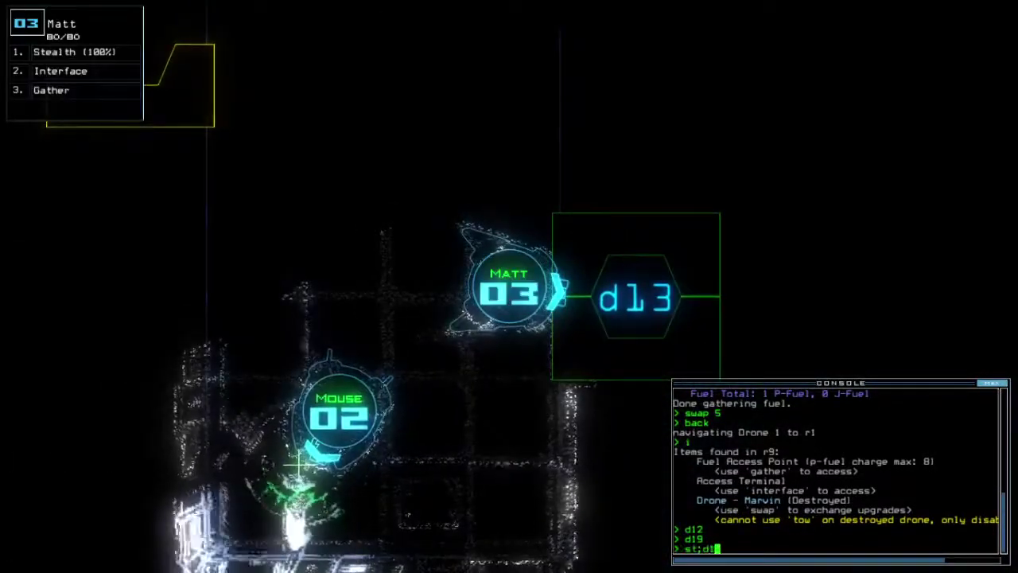
pyautogui.write('3')
pyautogui.press('Return')
pyautogui.write('cocc')
pyautogui.press('Return')
pyautogui.write('d13')
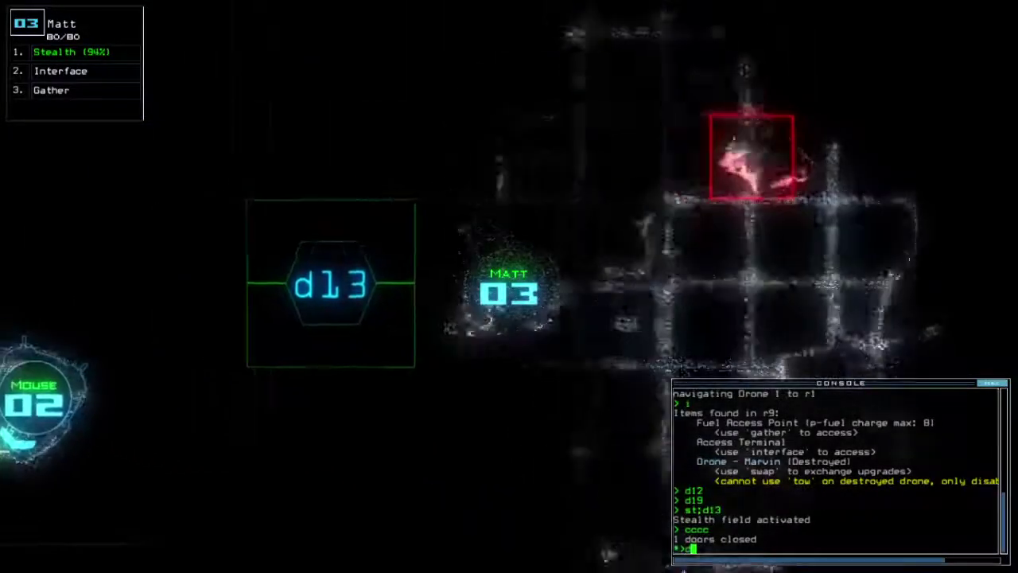
pyautogui.press('Return')
pyautogui.write('c')
pyautogui.press('BackSpace')
pyautogui.write('d13')
pyautogui.press('Return')
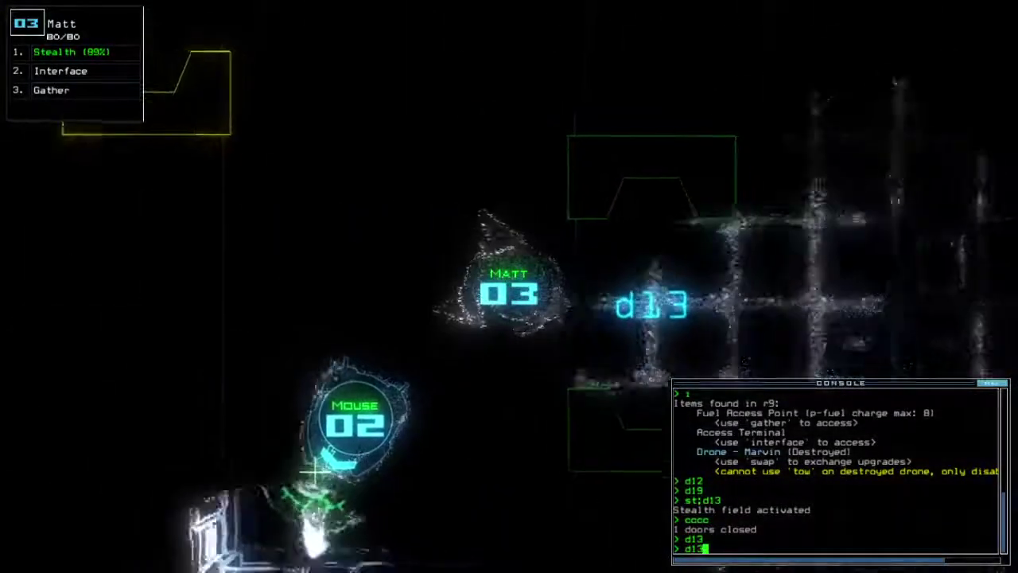
pyautogui.write('st')
pyautogui.press('Return')
pyautogui.write('nd')
pyautogui.press('Return')
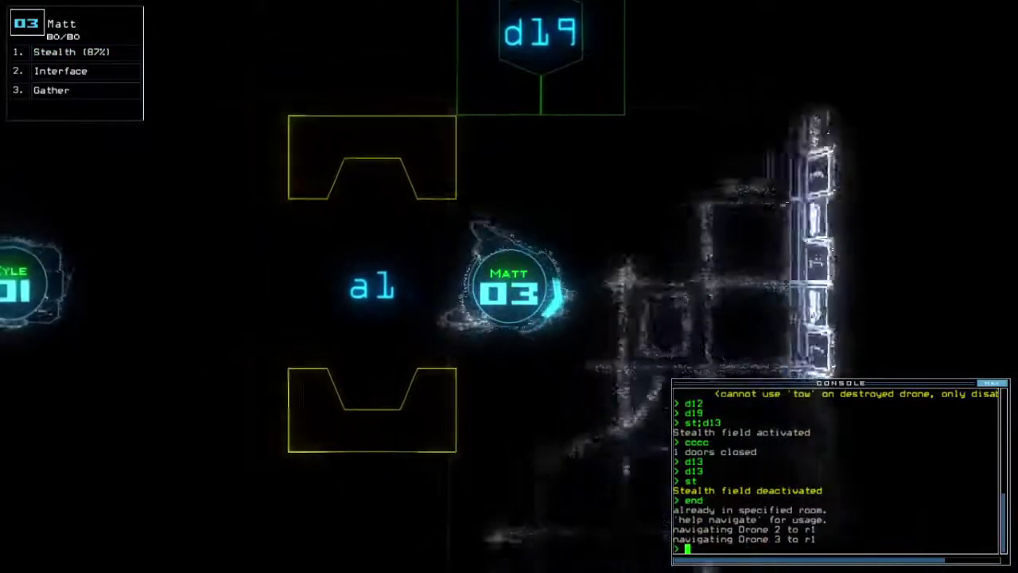
pyautogui.press('Tab')
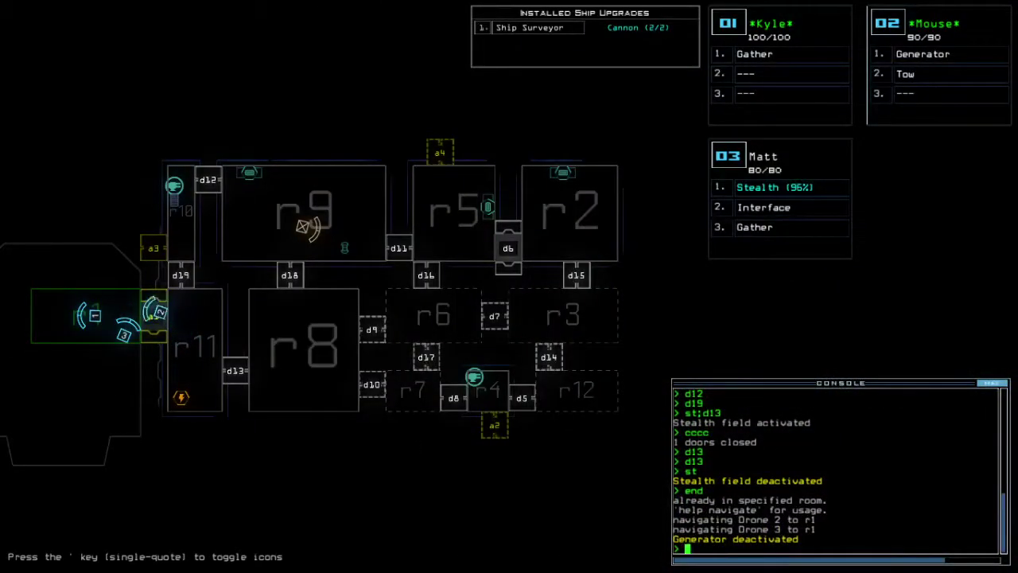
# Step: Swap Matt's Interface for Mouse's Generator with swap 3 2, then seal r1's doors
pyautogui.press('Tab')
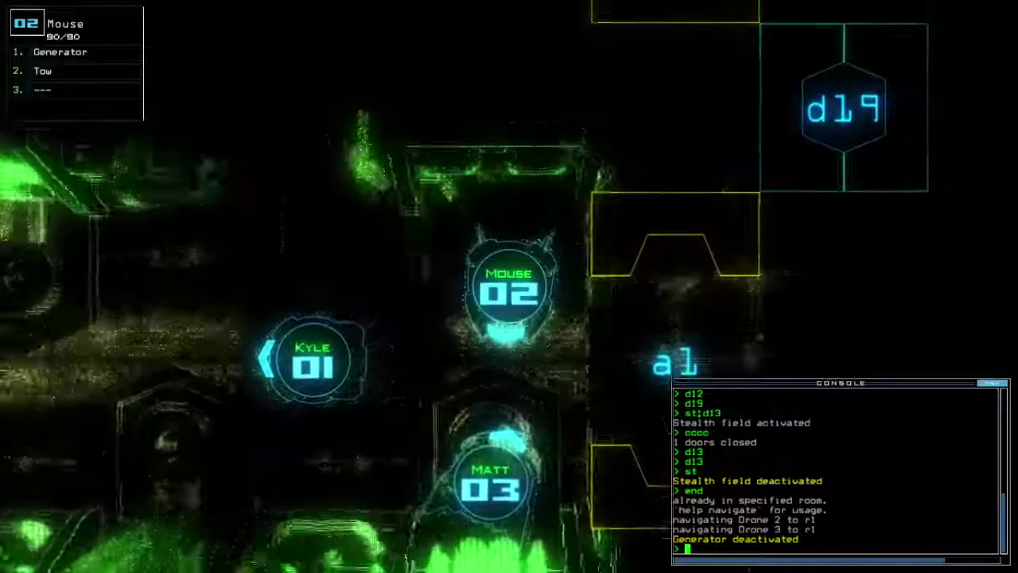
pyautogui.press('Tab')
pyautogui.press('Tab')
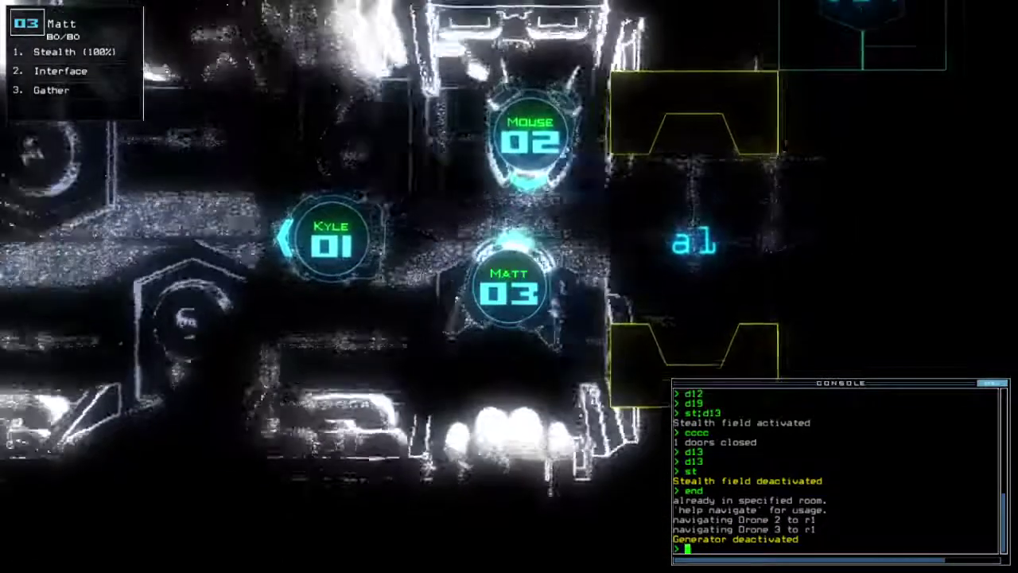
pyautogui.write('swap 3 2')
pyautogui.press('Return')
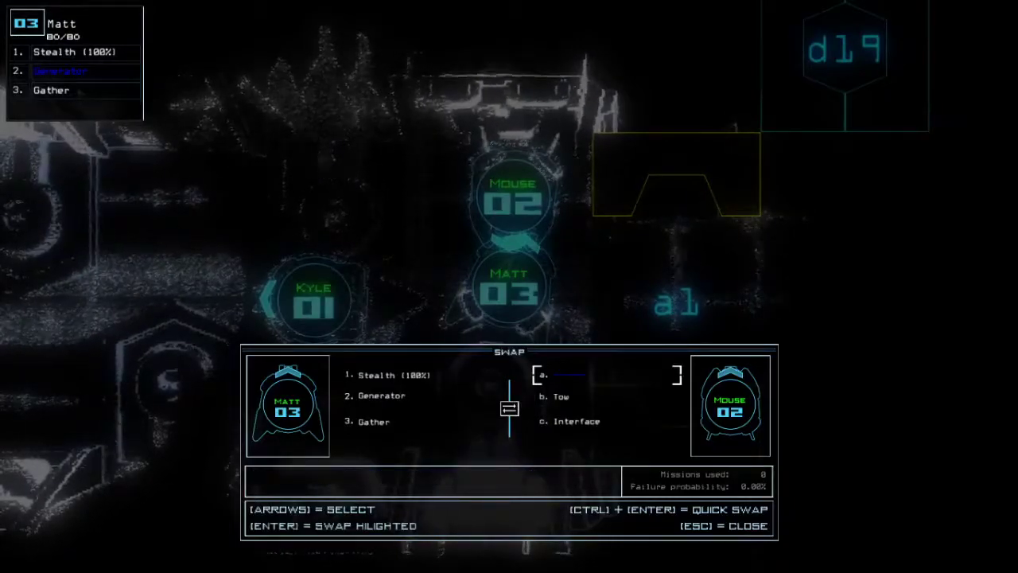
pyautogui.press('Escape')
pyautogui.press('Tab')
pyautogui.press('Tab')
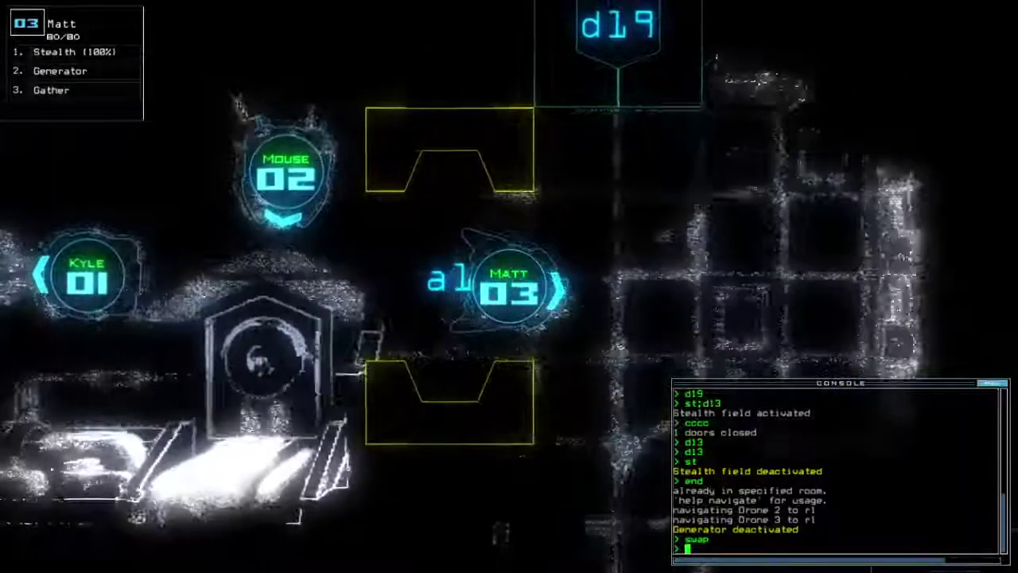
pyautogui.write('ra')
pyautogui.press('Return')
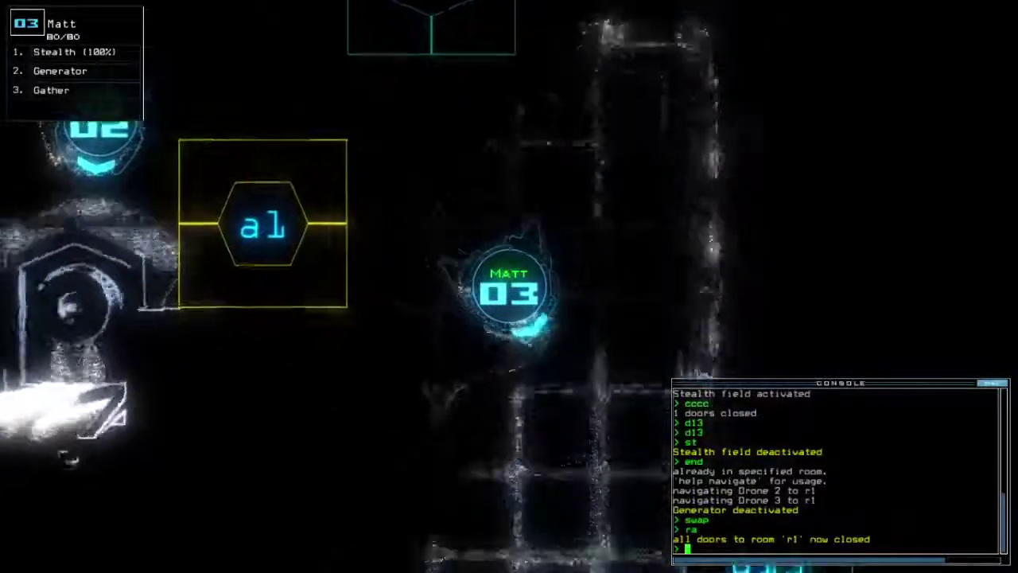
pyautogui.write('generator')
# Step: Run Matt's generator for r8 and r9, close the door, and re-dock at a4
pyautogui.press('Return')
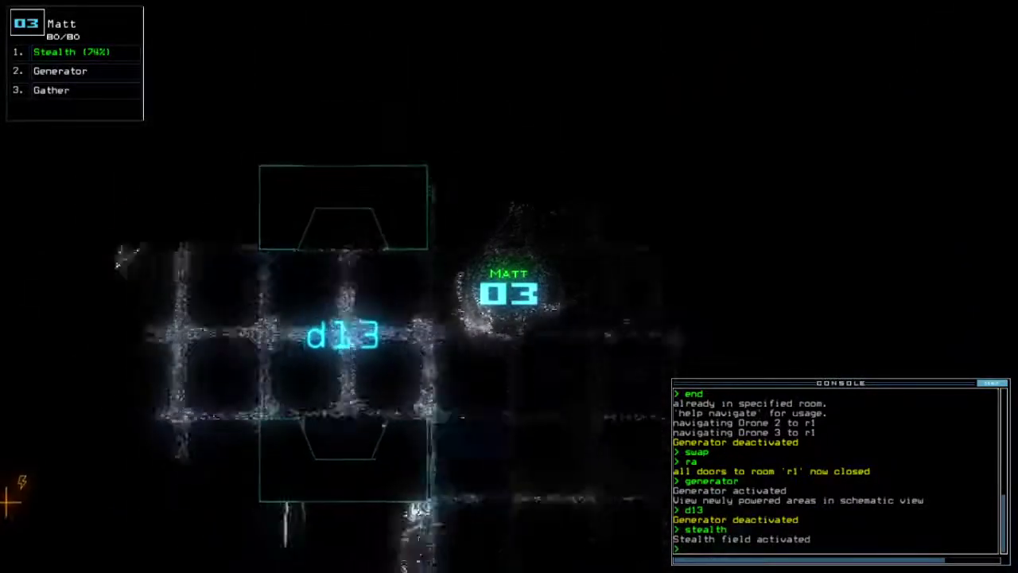
pyautogui.write('generator ;')
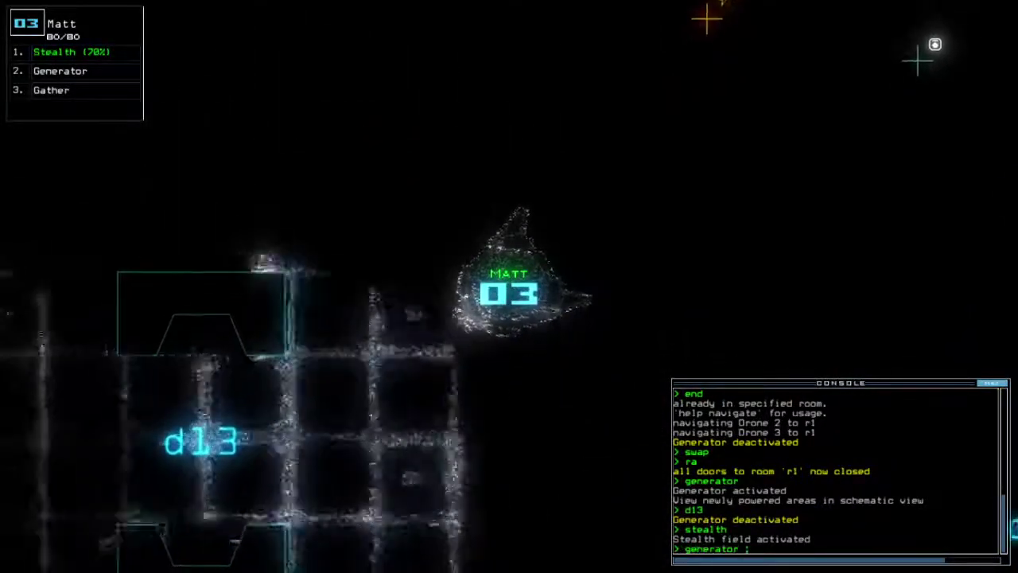
pyautogui.write('cccc')
pyautogui.press('Return')
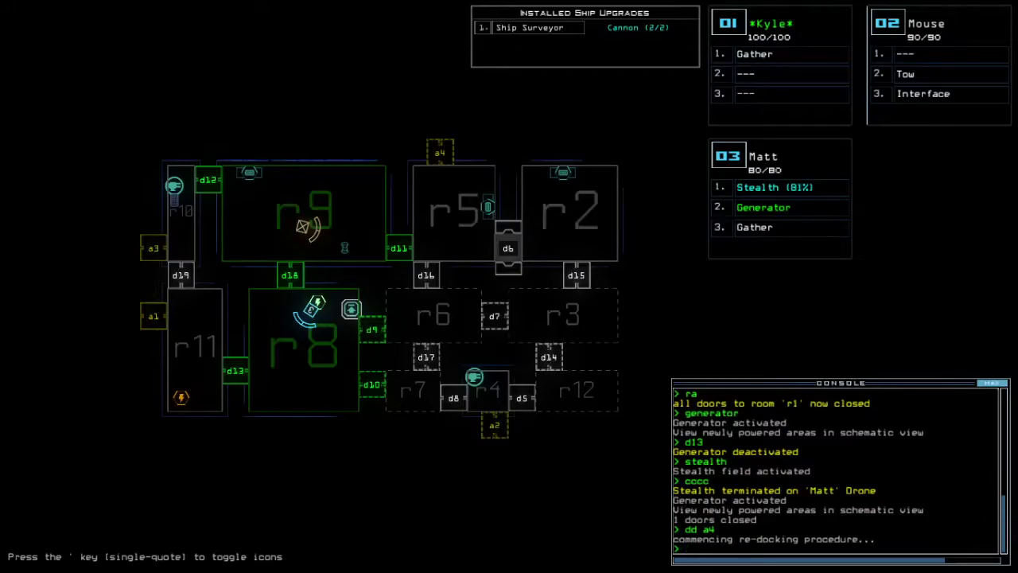
# Step: Check Kyle's and Mouse's camera feeds, list Mouse's interfaces, and find no powered defenses
pyautogui.press('1')
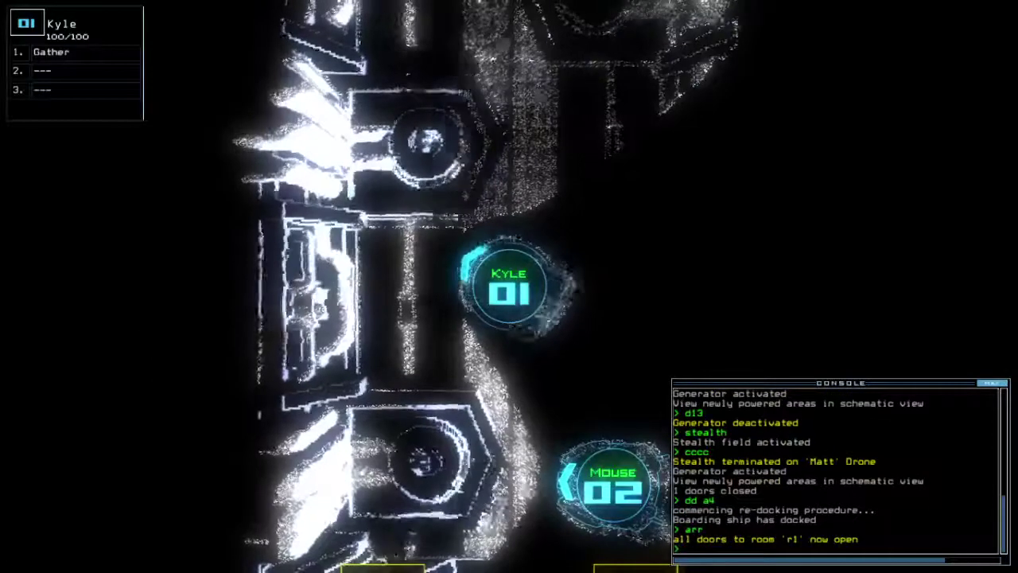
pyautogui.press('2')
pyautogui.press('Down')
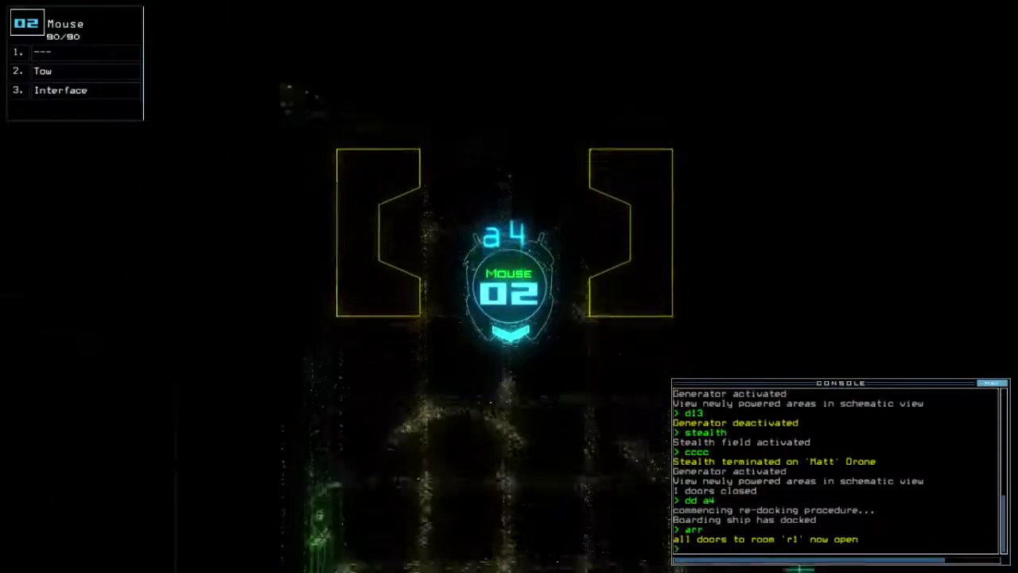
pyautogui.write('ra ')
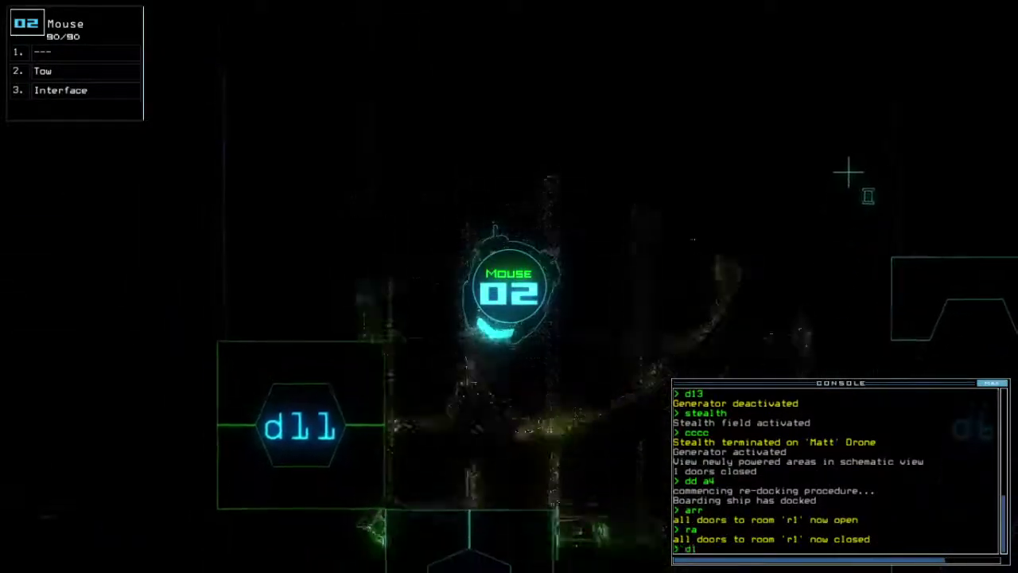
pyautogui.write('d11')
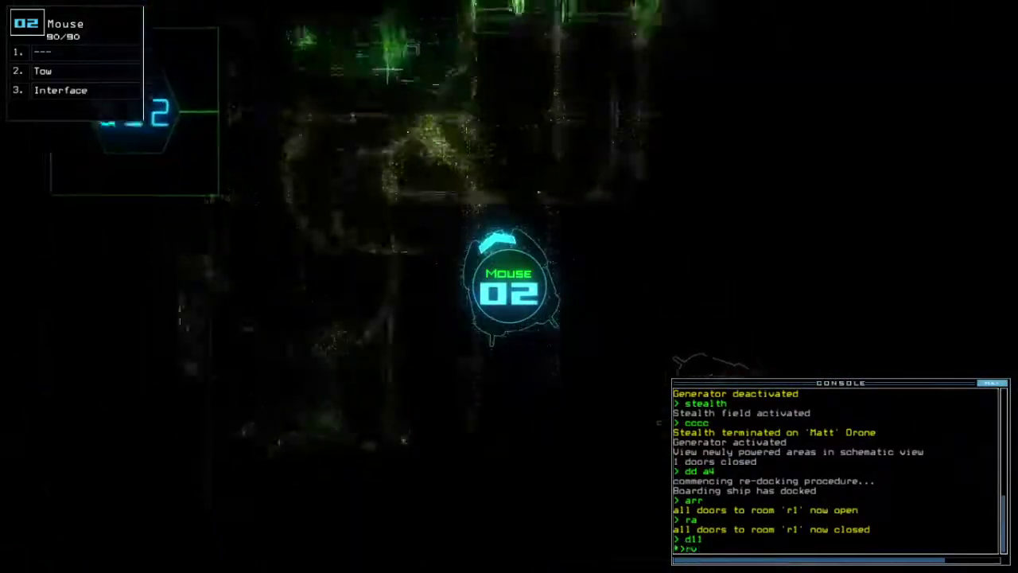
pyautogui.write('r')
pyautogui.press('Return')
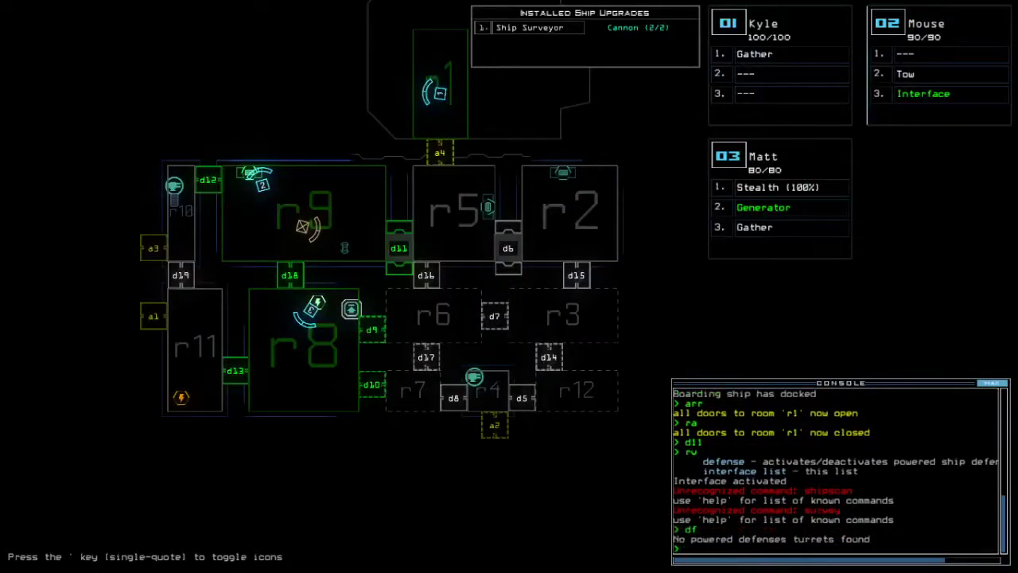
pyautogui.write('df')
pyautogui.press('Return')
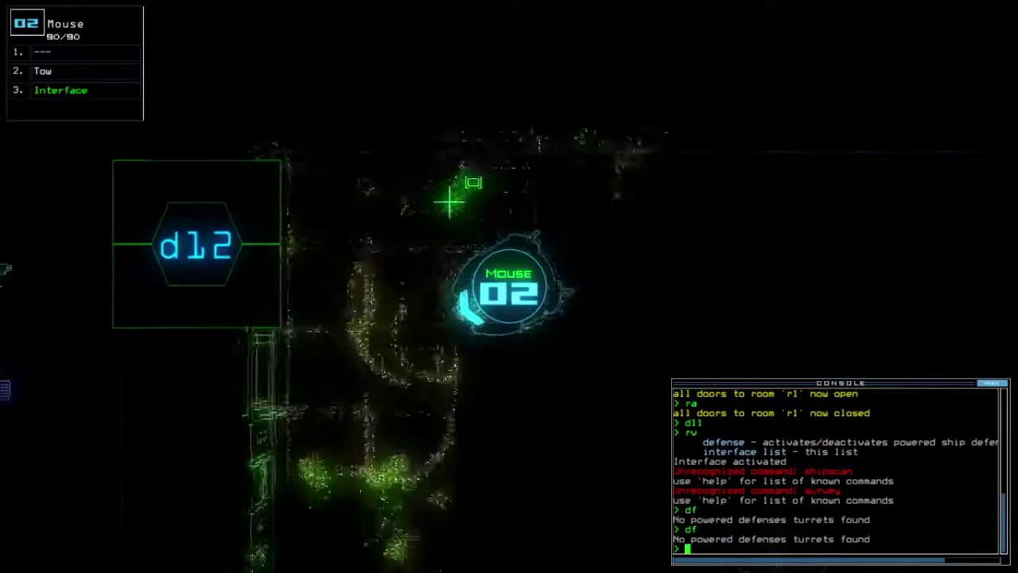
# Step: Send Mouse through door d18 and close the doors behind the drones
pyautogui.press('Down')
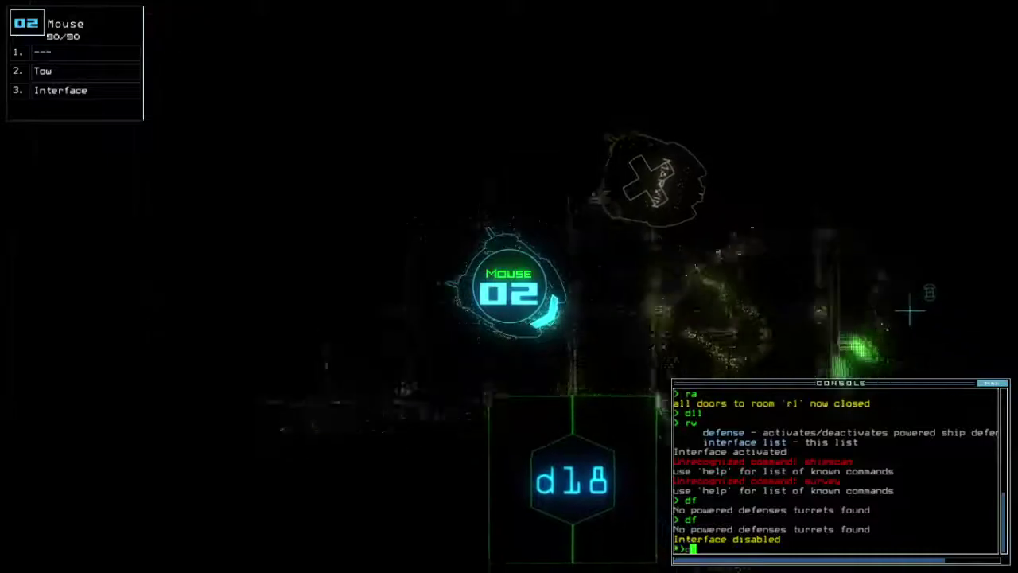
pyautogui.write('l')
pyautogui.press('Down')
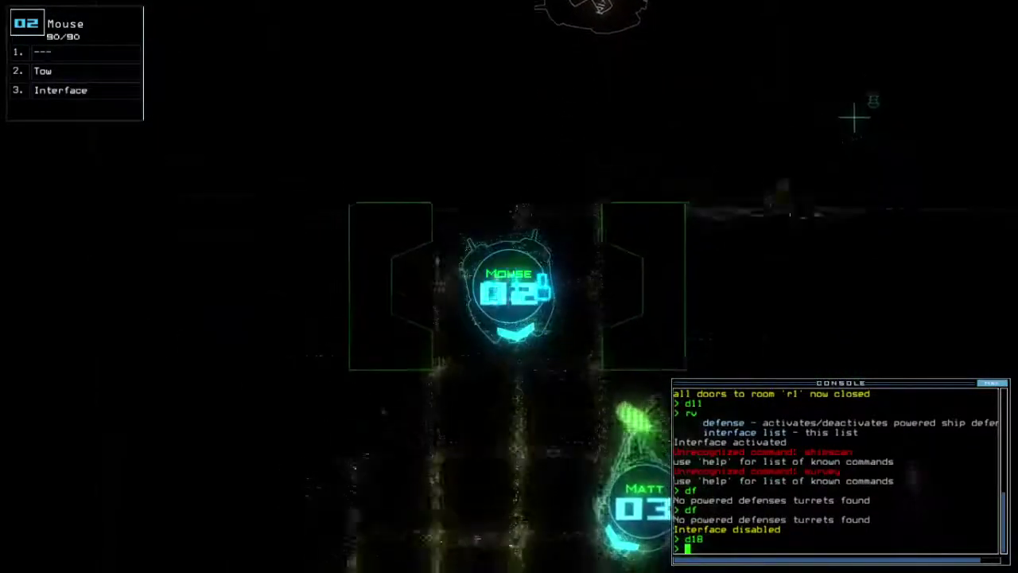
pyautogui.write('ccc')
pyautogui.press('Return')
pyautogui.scroll(-5, 861, 270)
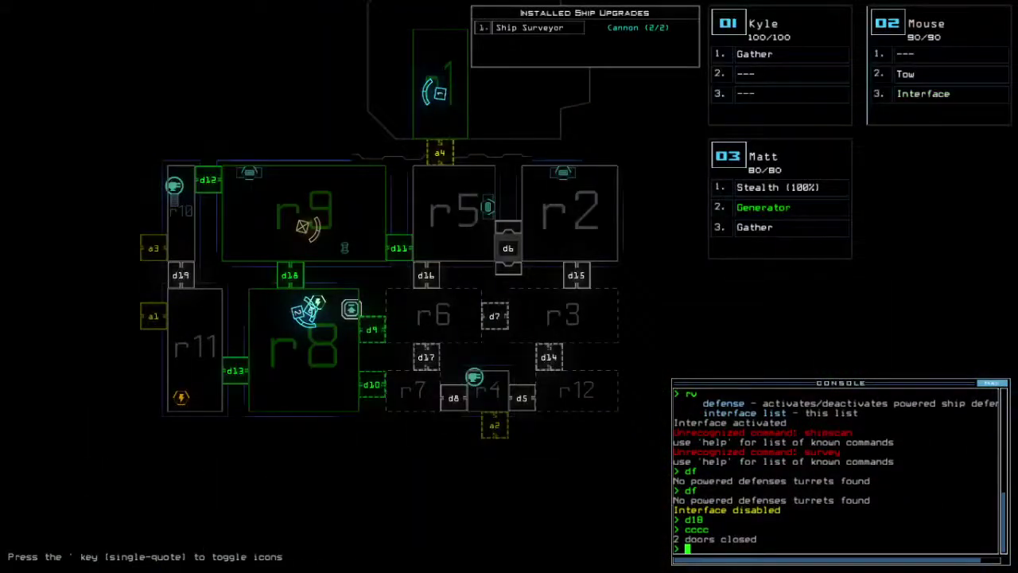
pyautogui.scroll(5, 509, 286)
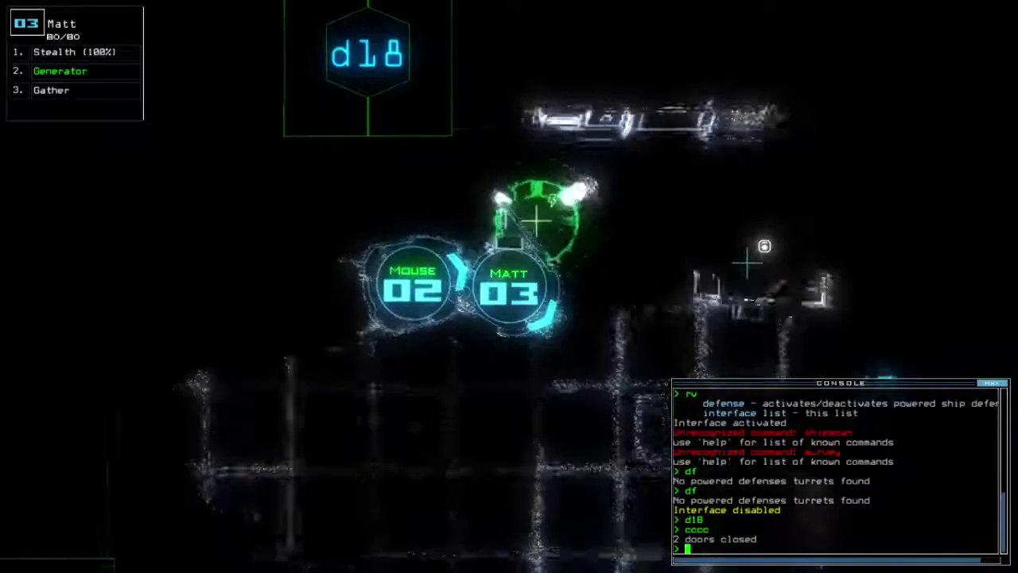
pyautogui.write('swap')
# Step: Give Matt's Generator upgrade to Mouse and power it on
pyautogui.press('Return')
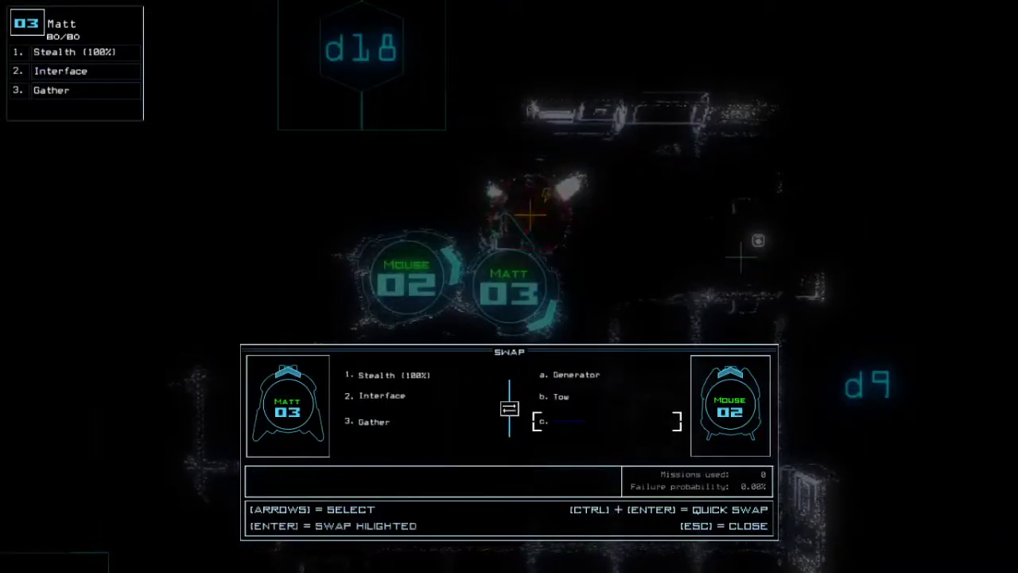
pyautogui.press('Escape')
pyautogui.write('generator 2')
pyautogui.press('Return')
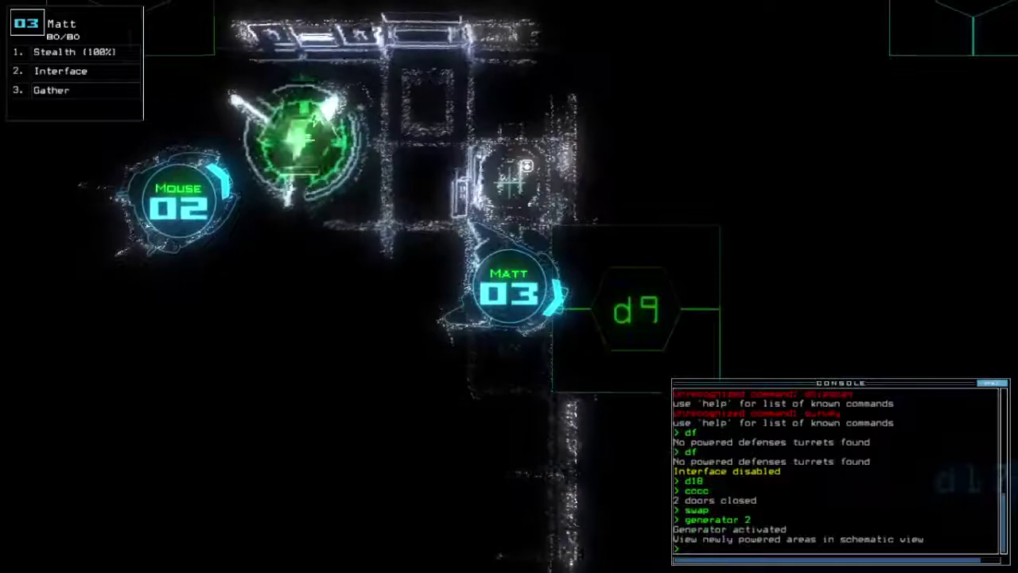
pyautogui.write('d9')
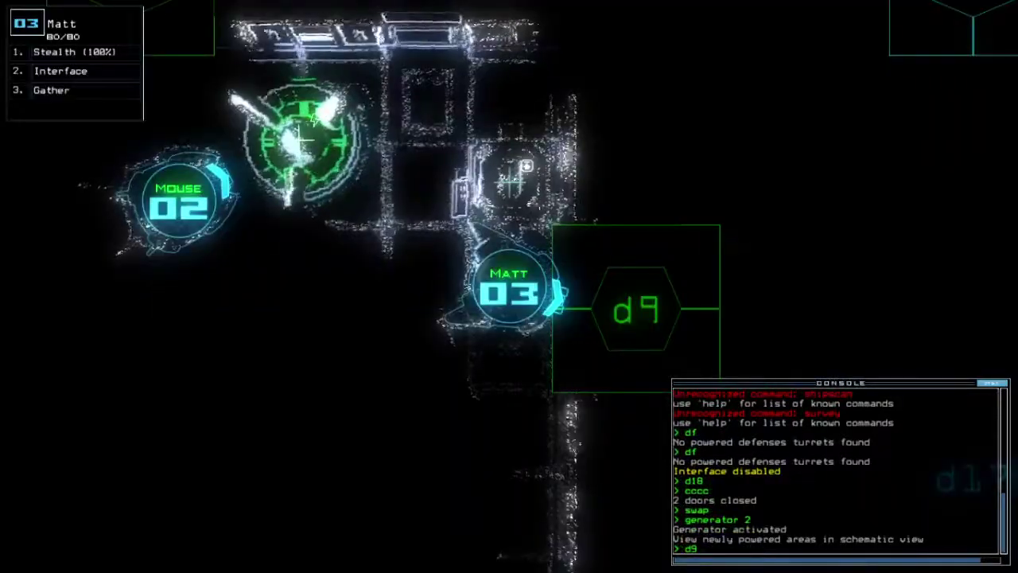
# Step: Open door d9, send Mouse to room r6, gather its scrap, and show ship status
pyautogui.press('Return')
pyautogui.write('te')
pyautogui.press('Return')
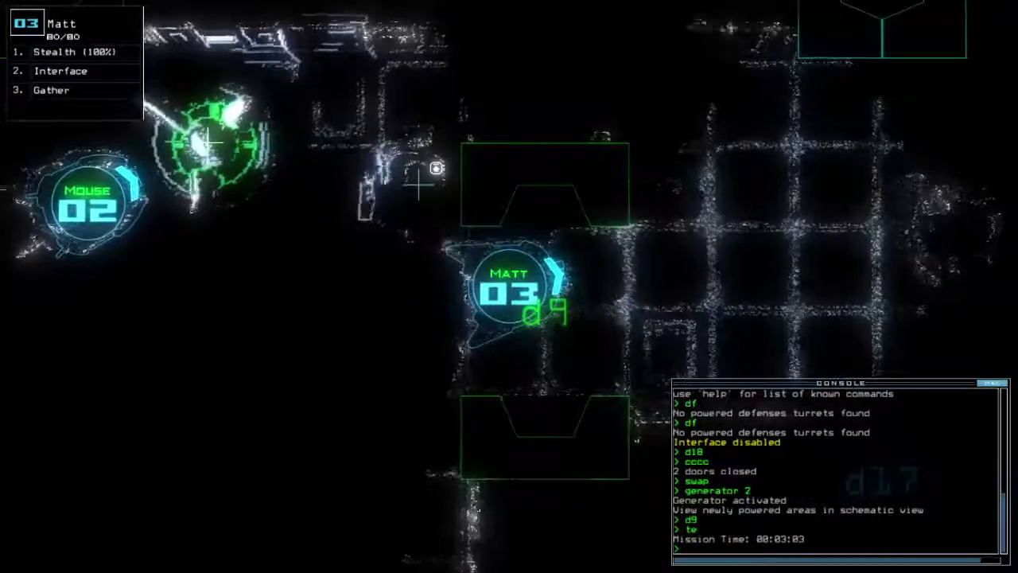
pyautogui.press('Right')
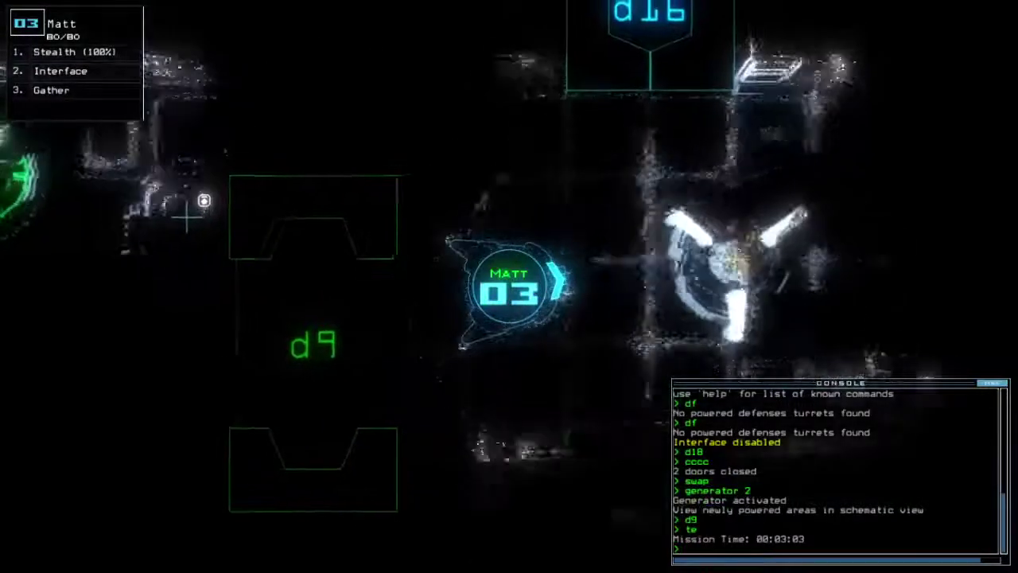
pyautogui.write('navigate 2')
pyautogui.press('Return')
pyautogui.write('g')
pyautogui.press('Return')
pyautogui.press('Tab')
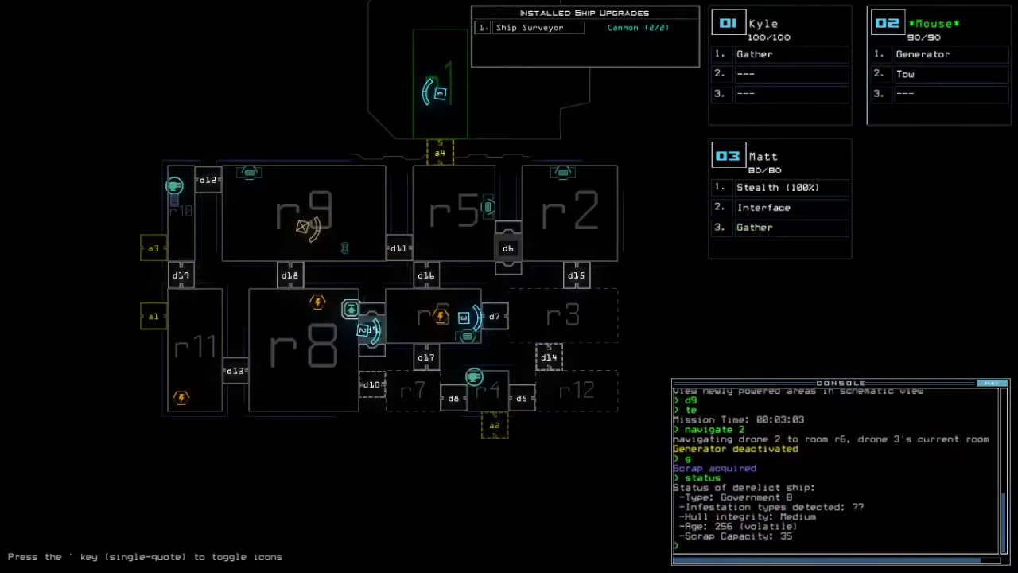
# Step: Power up this room's generator and switch control to drone 03
pyautogui.press('Tab')
pyautogui.write('generator')
pyautogui.press('Return')
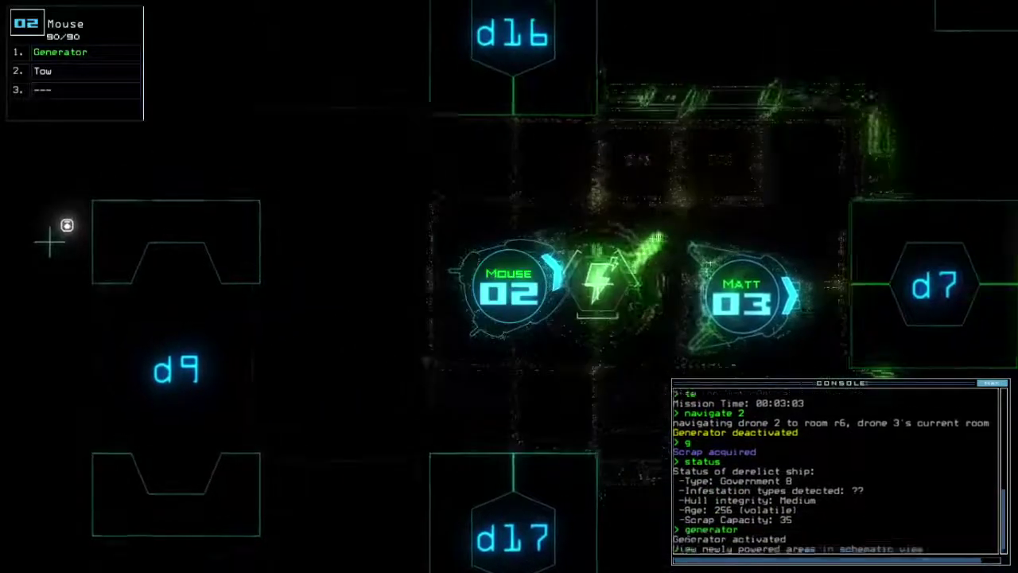
pyautogui.press('Down')
pyautogui.press('Left')
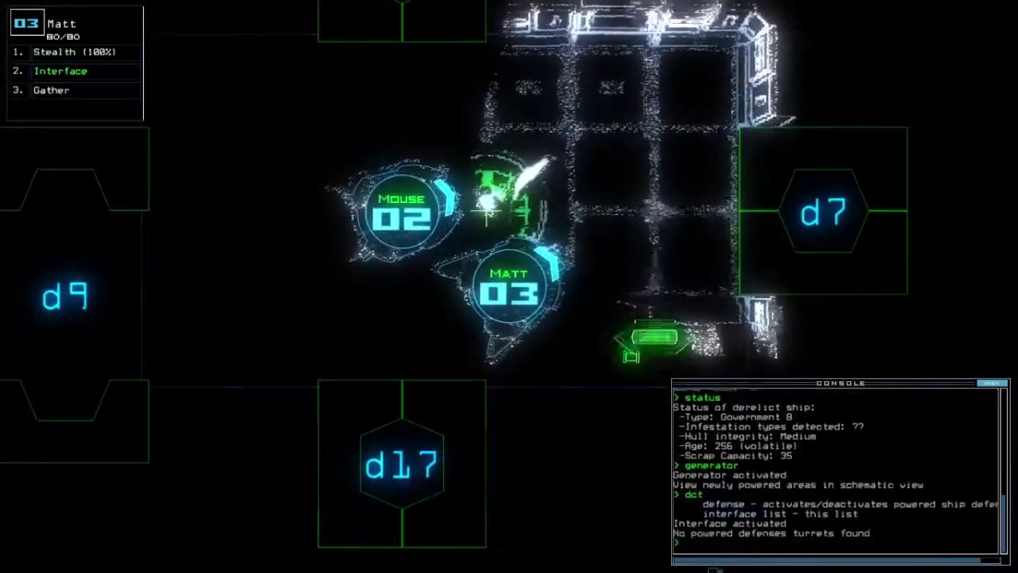
# Step: Disable drone 03's interface, steer it left, and close the two nearby doors
pyautogui.press('2')
pyautogui.press('Left')
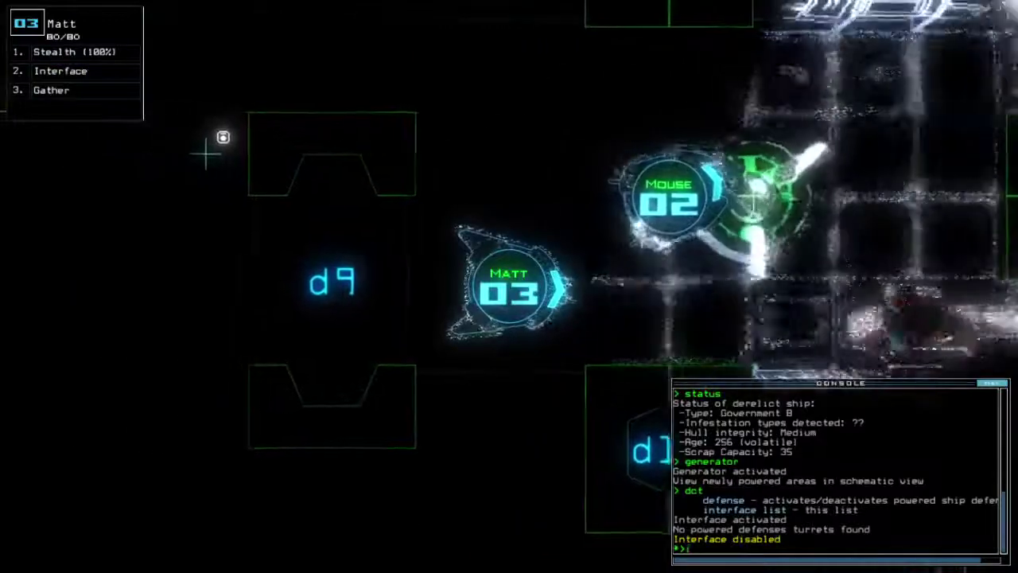
pyautogui.press('Left')
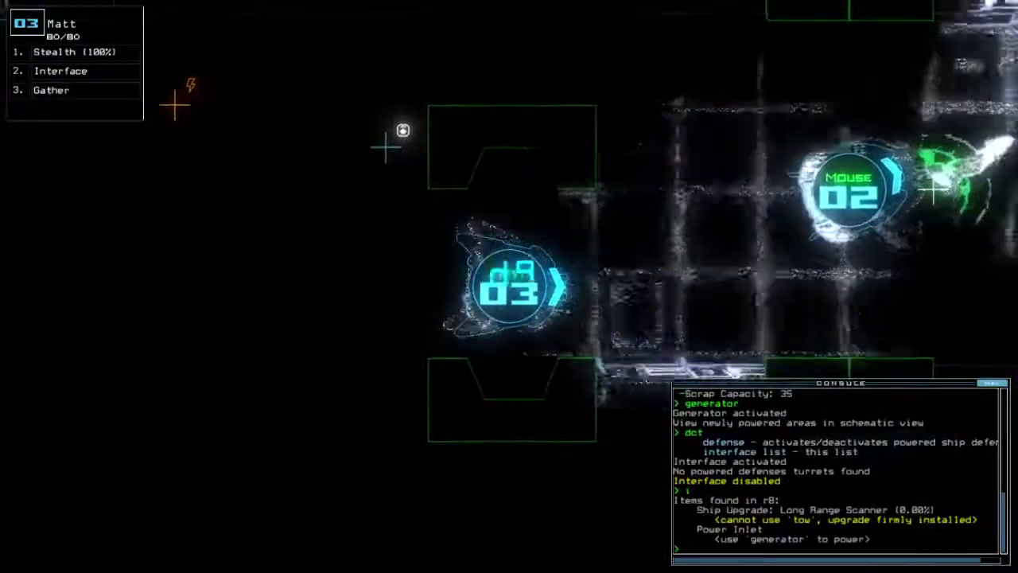
pyautogui.write('cccc')
pyautogui.press('Return')
pyautogui.press('Tab')
pyautogui.press('Tab')
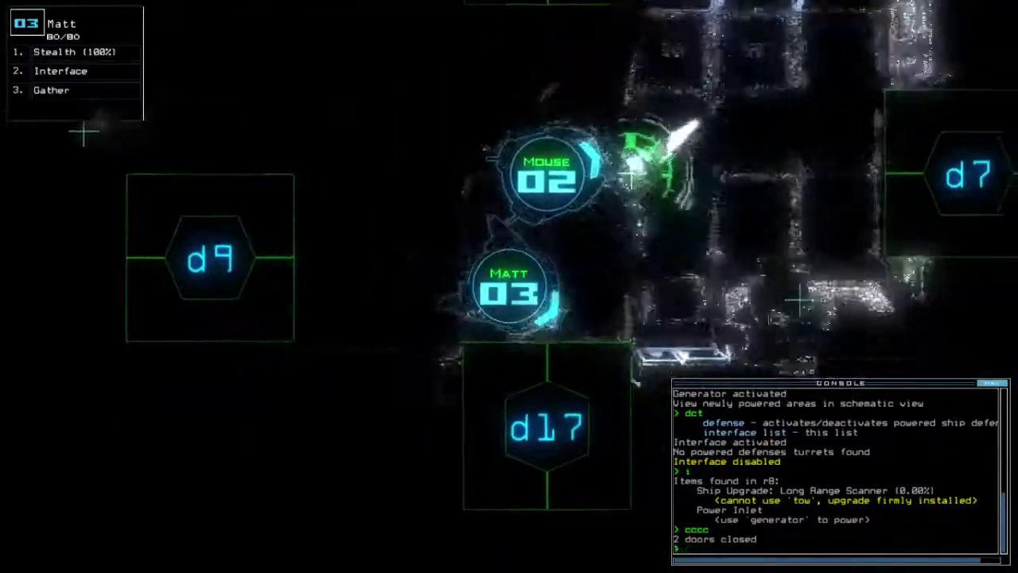
pyautogui.write('st;d17')
# Step: Cloak drone 03, move it past door d17, and close d17 behind it
pyautogui.press('Return')
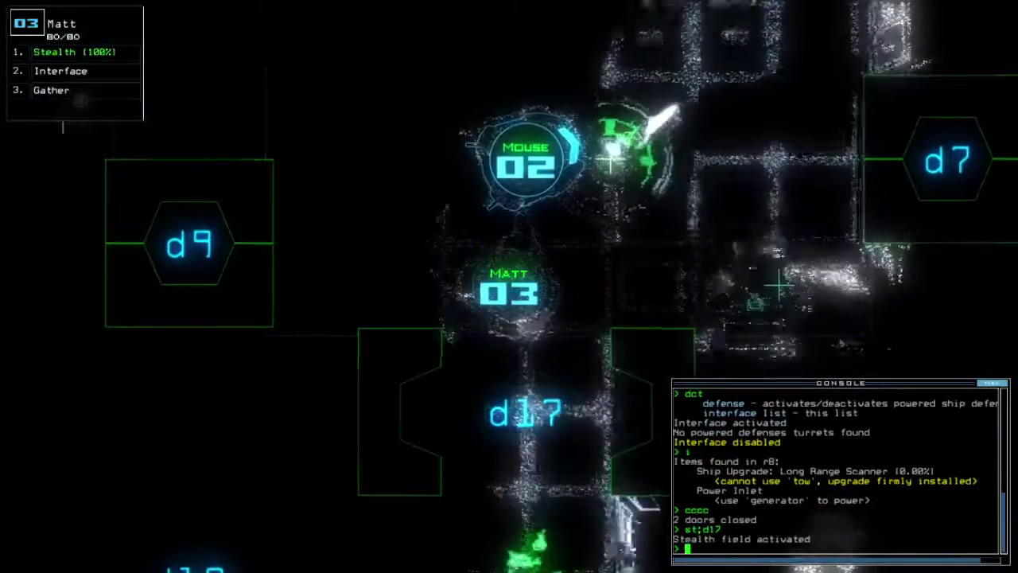
pyautogui.press('Down')
pyautogui.press('Down')
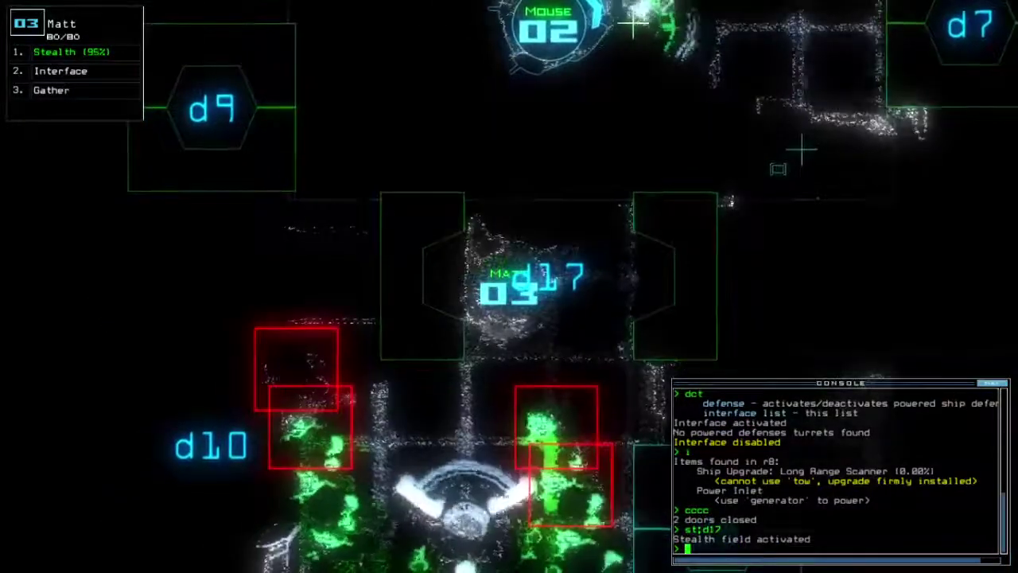
pyautogui.press('Up')
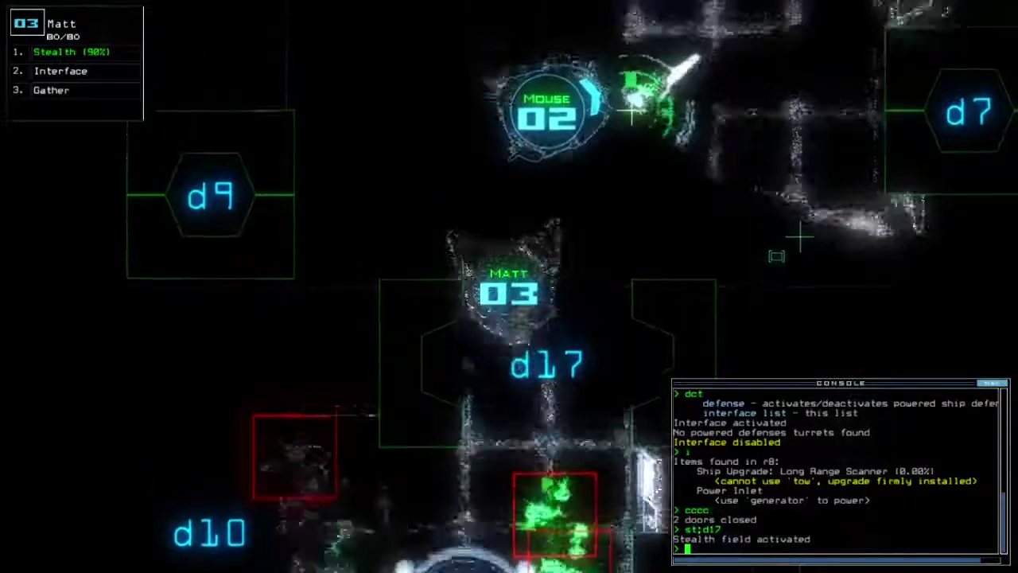
pyautogui.press('Tab')
pyautogui.press('Tab')
pyautogui.write('cccc')
pyautogui.press('Return')
pyautogui.press('Tab')
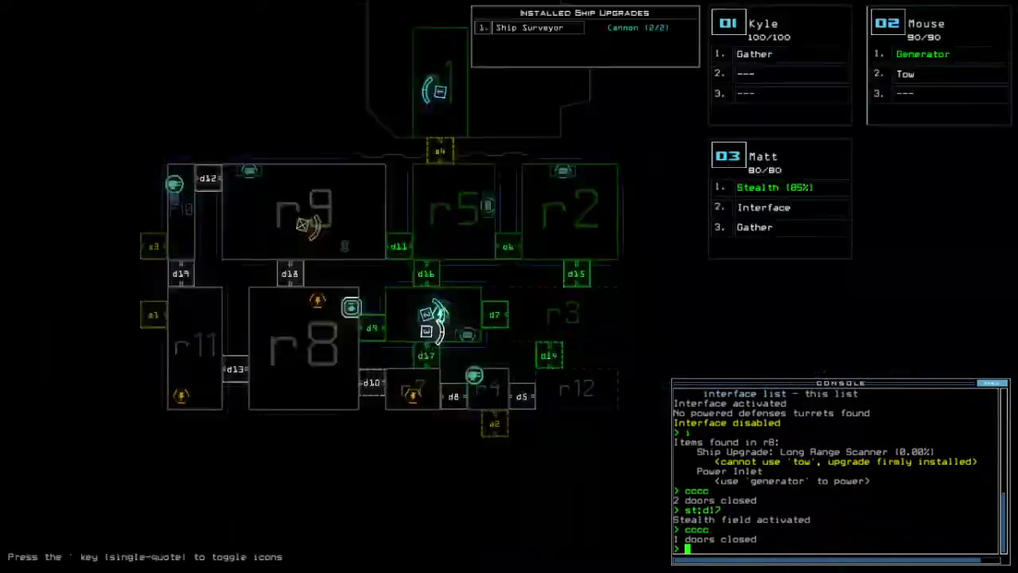
pyautogui.press('Tab')
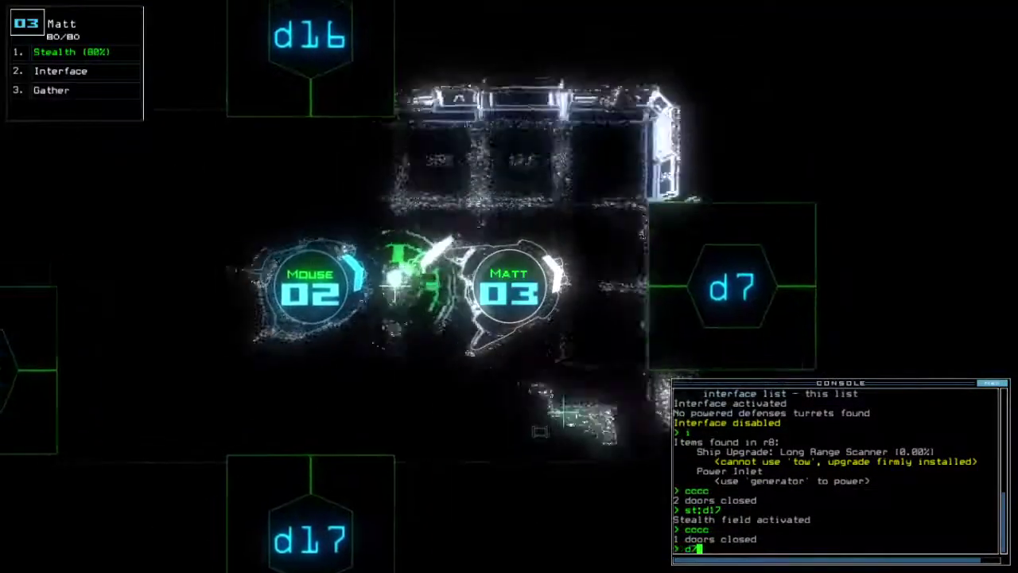
pyautogui.write('d7')
# Step: Take drone 03 through d7, close the door, switch to interface, and gather scrap
pyautogui.press('Return')
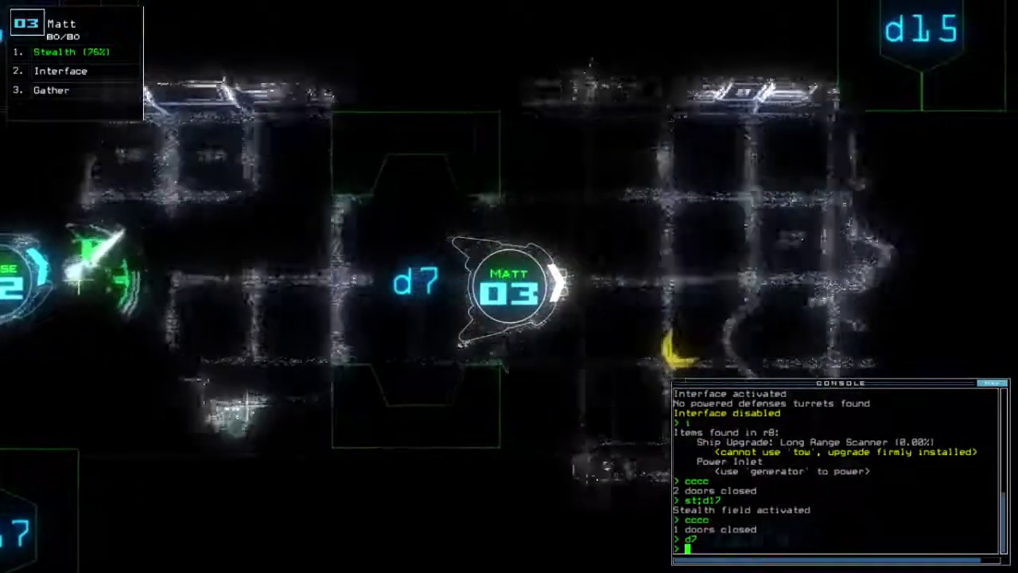
pyautogui.write('cccc')
pyautogui.press('Return')
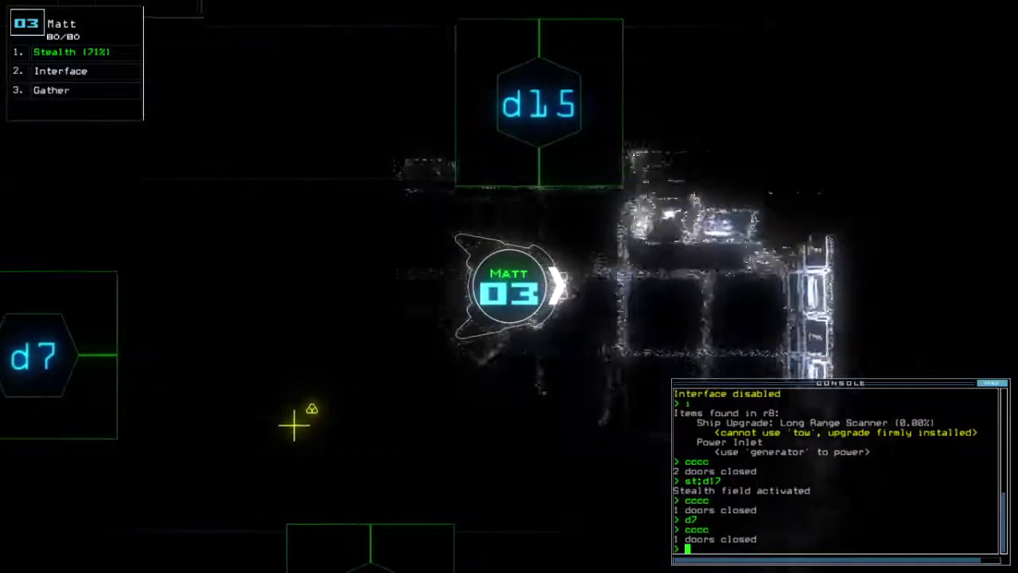
pyautogui.write('rv')
pyautogui.press('Return')
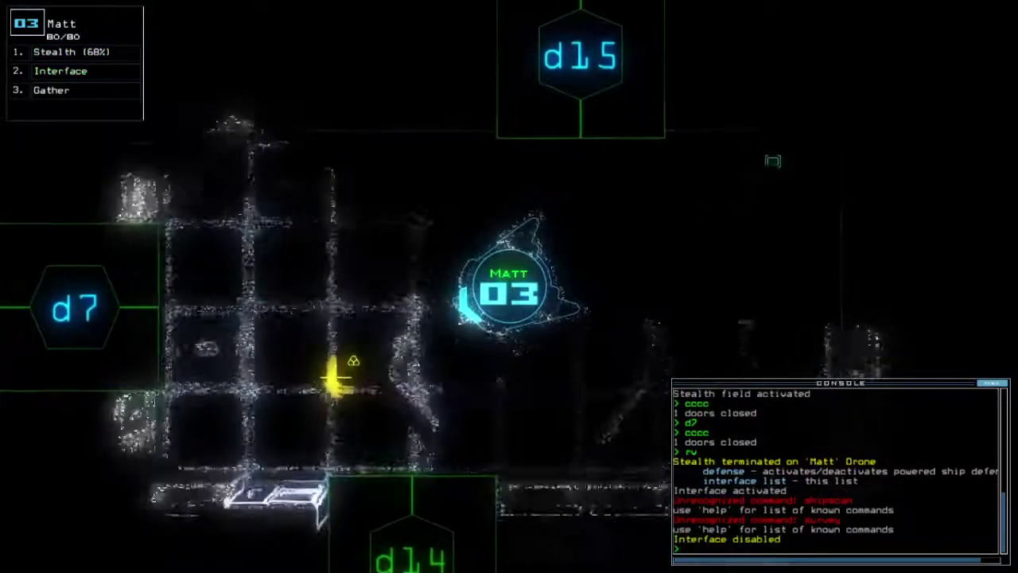
pyautogui.write('g')
pyautogui.press('Return')
# Step: Send drone 03 cloaked through door d14 and bring up the full ship map
pyautogui.press('`')
pyautogui.press('`')
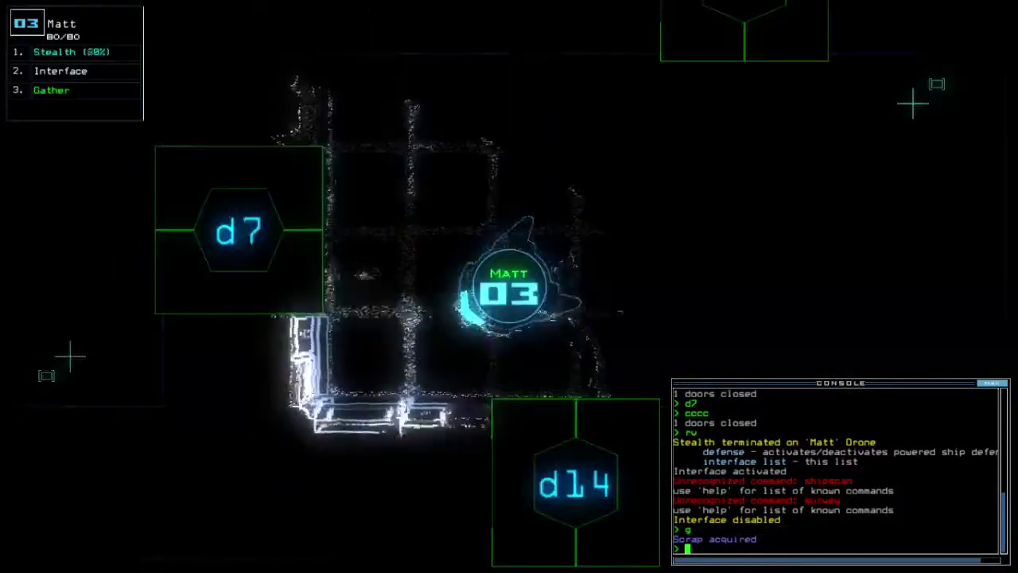
pyautogui.write('d14')
pyautogui.press('Return')
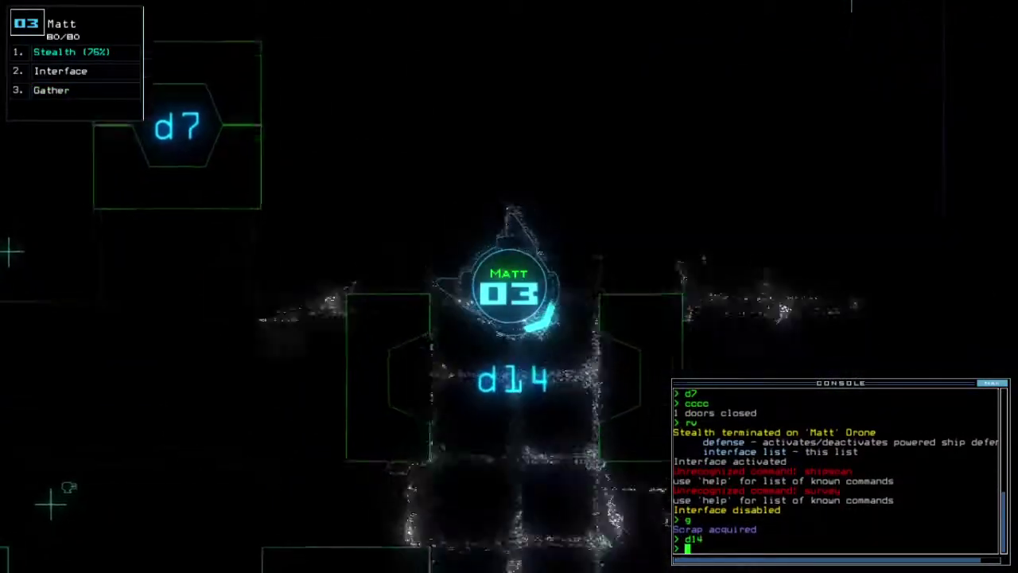
pyautogui.write('st')
pyautogui.press('Down')
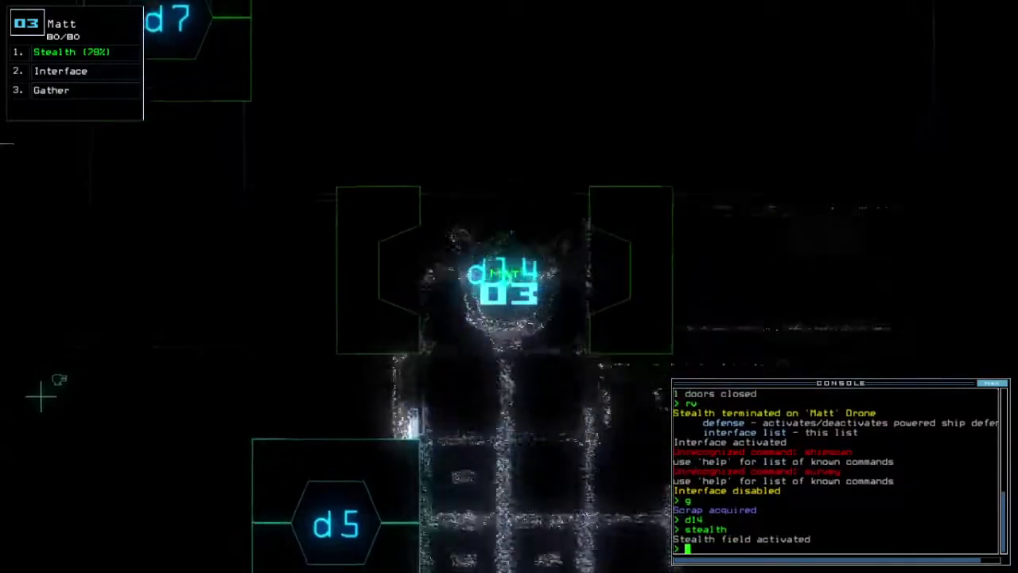
pyautogui.press('Right')
pyautogui.press('Tab')
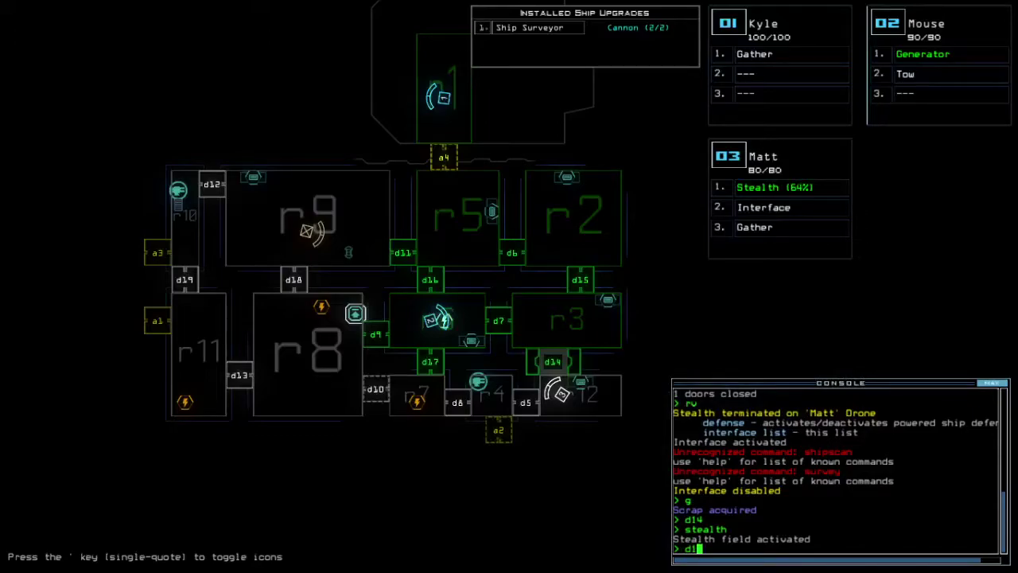
# Step: Turn off drone 03's stealth field and open doors d7 and d16
pyautogui.press('Tab')
pyautogui.press('Up')
pyautogui.write('st')
pyautogui.press('Return')
pyautogui.press('Tab')
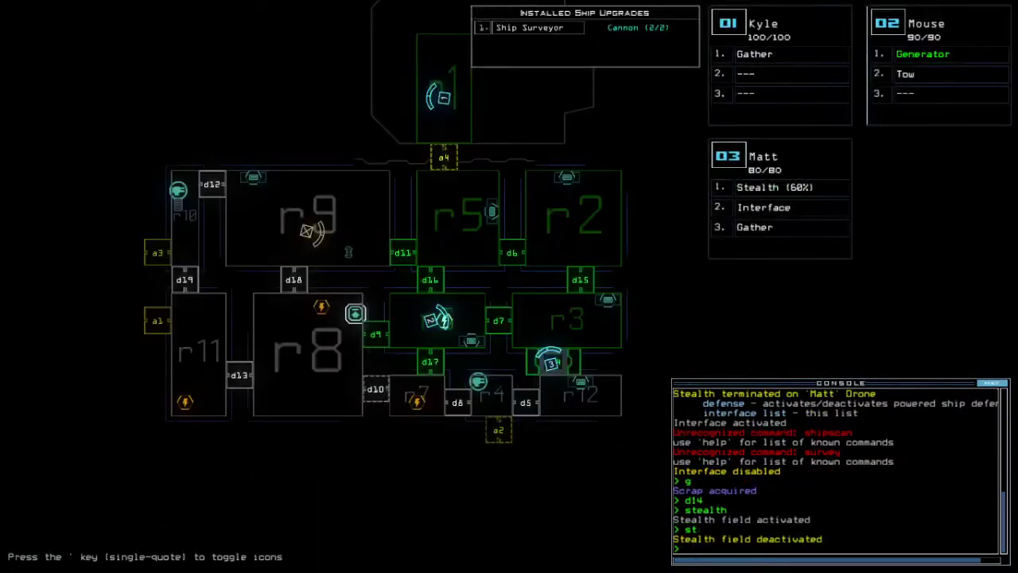
pyautogui.write('16')
pyautogui.press('Return')
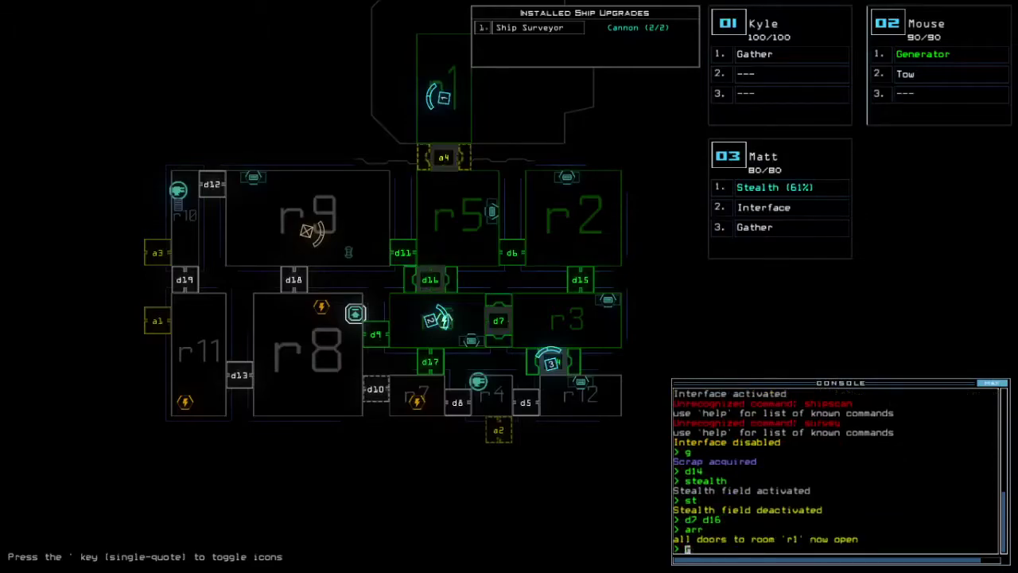
# Step: Steer drone 02 up the corridor back toward the ship
pyautogui.press('2')
pyautogui.press('Up')
pyautogui.write('back')
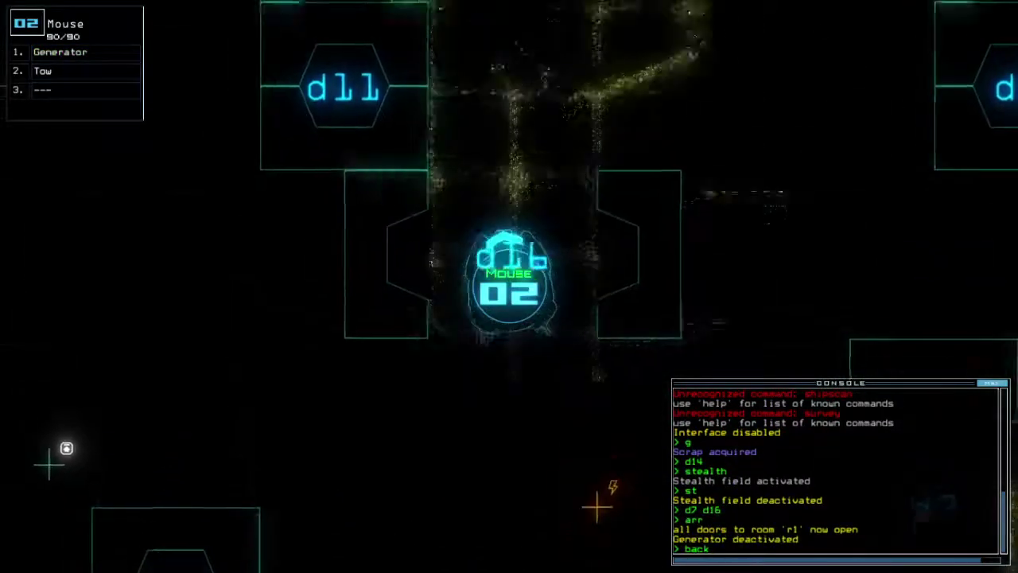
pyautogui.press('Up')
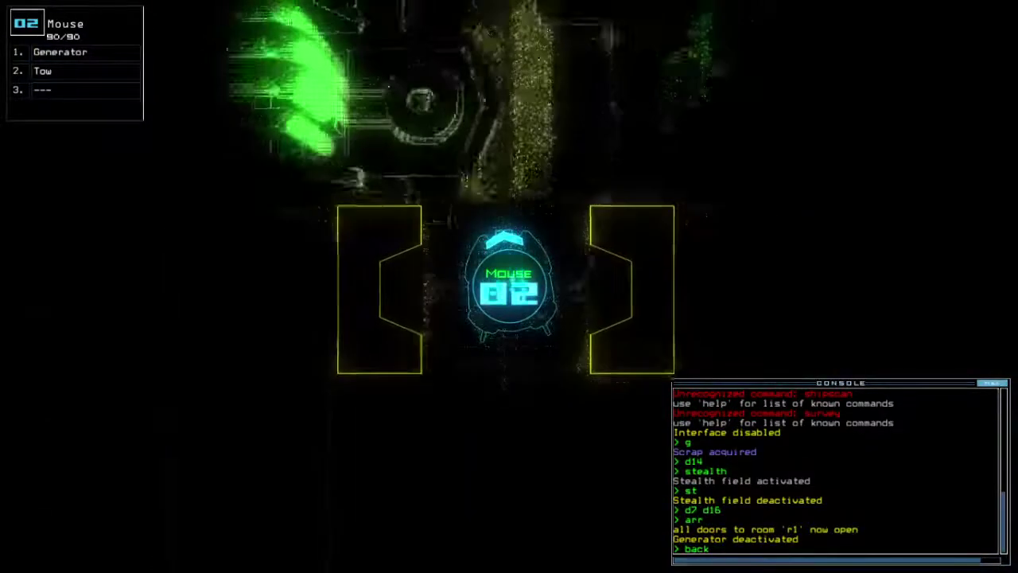
pyautogui.press('BackSpace')
pyautogui.press('BackSpace')
pyautogui.press('BackSpace')
# Step: Bring drone 03 through d7 and d16 into r1 and close all r1 doors
pyautogui.press('3')
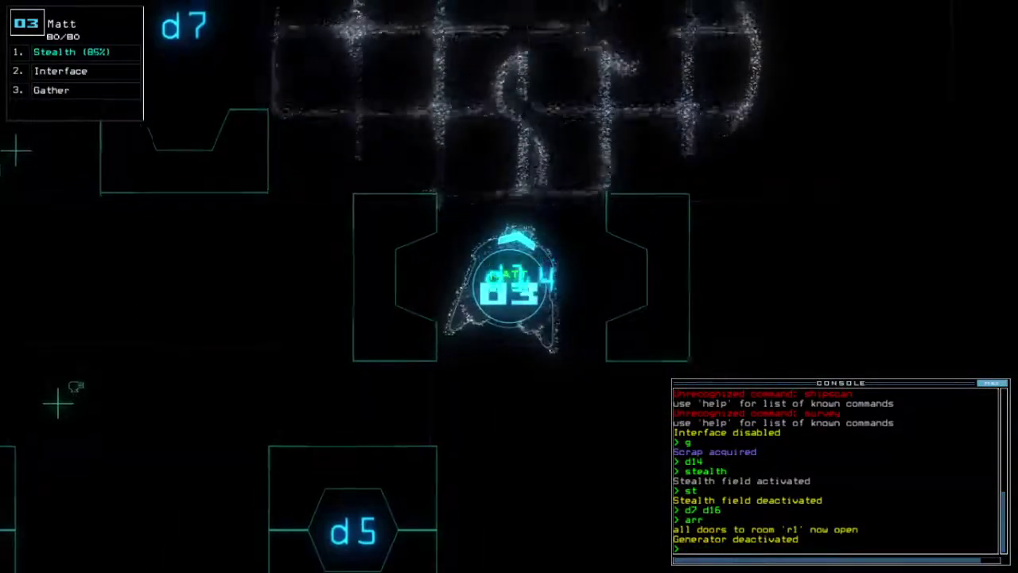
pyautogui.press('Left')
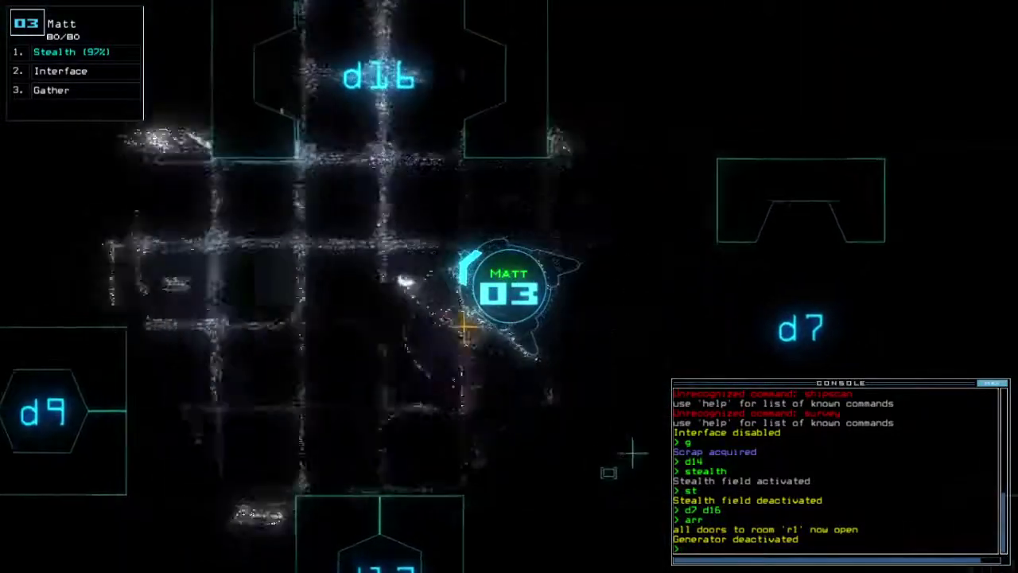
pyautogui.press('Up')
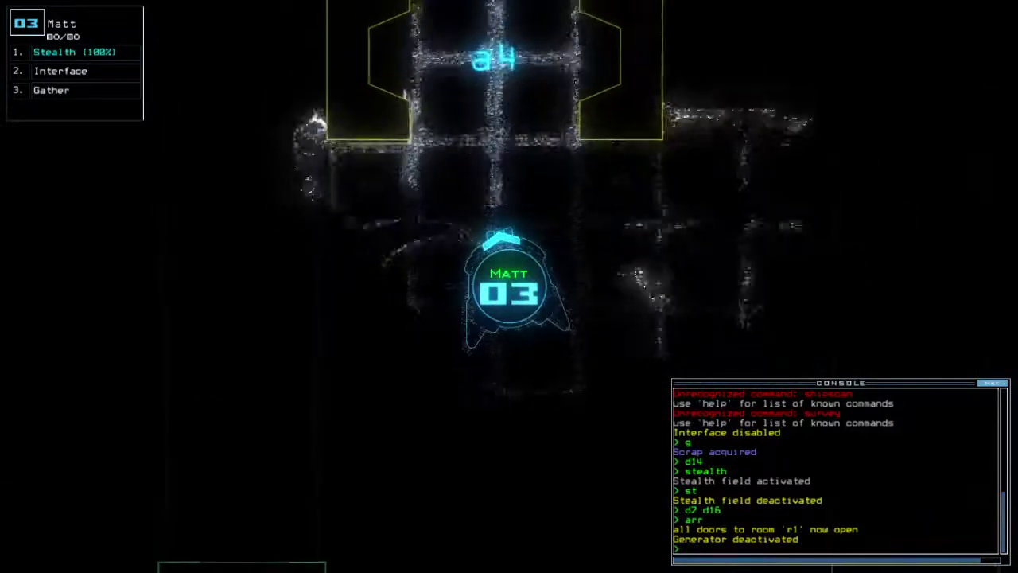
pyautogui.write('ra')
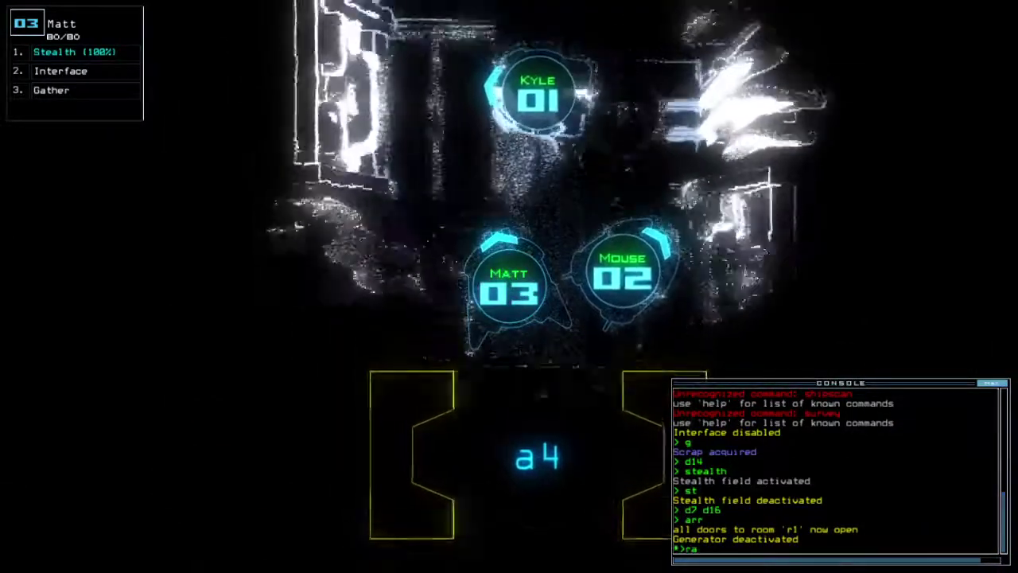
pyautogui.write('cannon r7 r11')
pyautogui.press('Return')
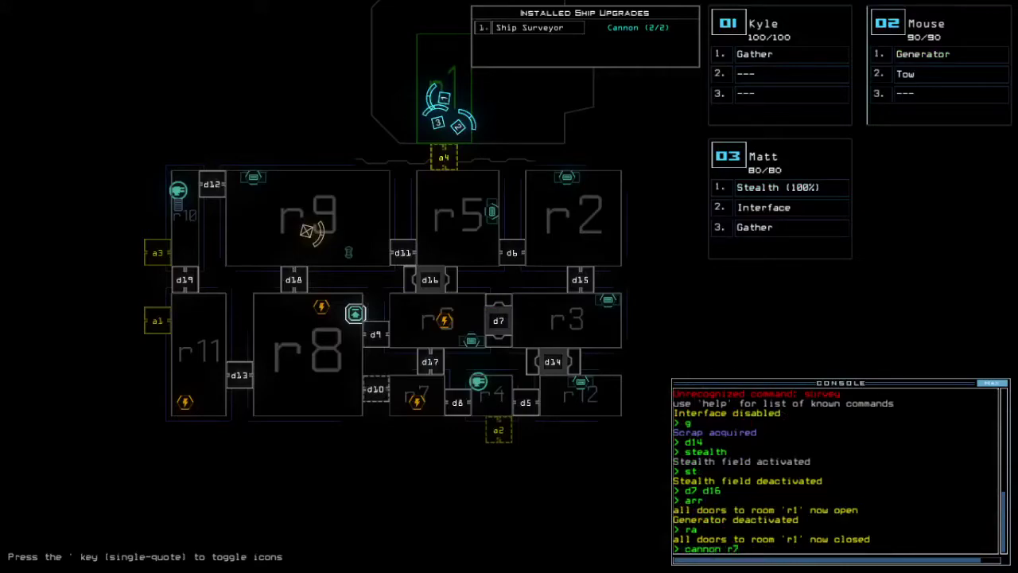
pyautogui.write('ou')
# Step: Cannon rooms r7 and r11, then leave the derelict for a 690 score
pyautogui.press('Return')
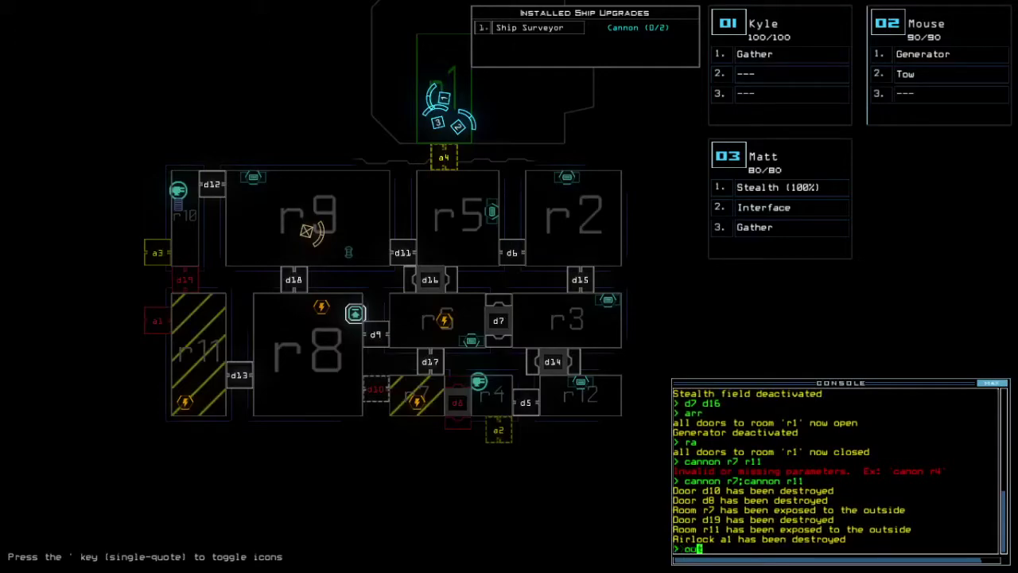
pyautogui.write('t')
pyautogui.press('Return')
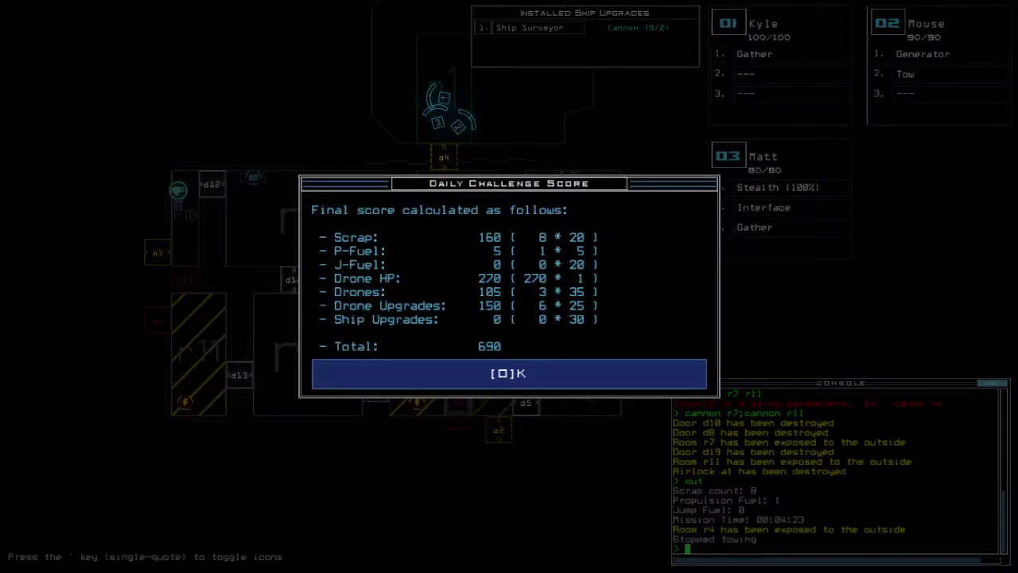
# Step: Dismiss the 690 Daily Challenge Score summary to reach the daily leaderboard
pyautogui.press('o')
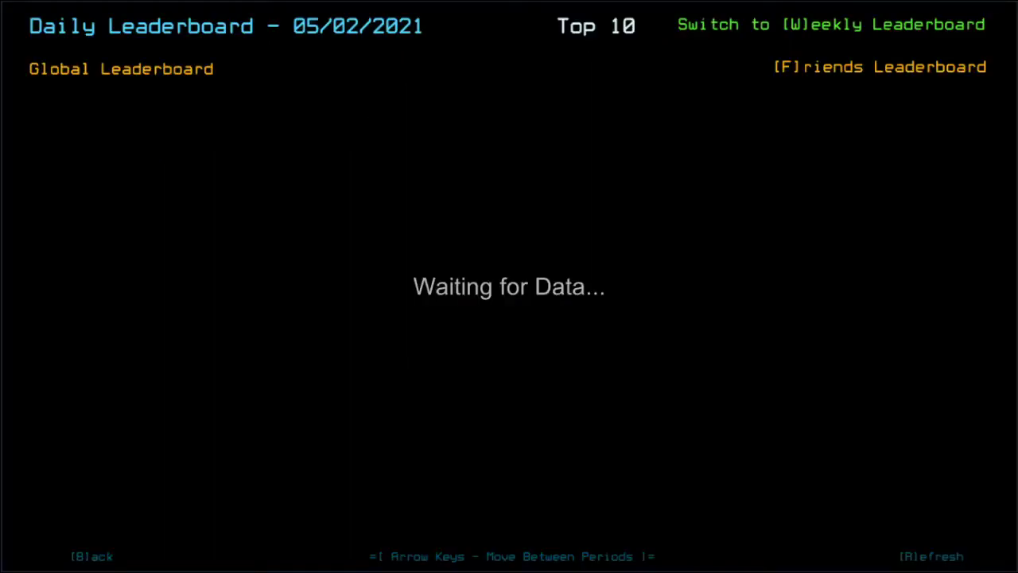